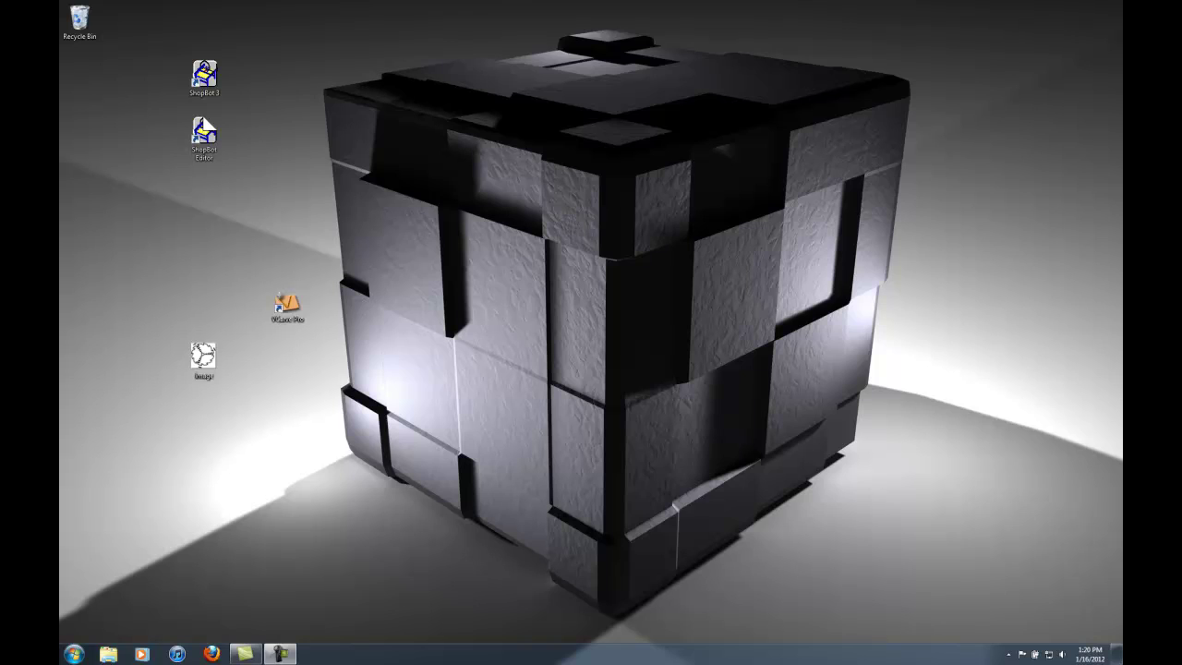
Step: Start VCarve Pro and create a new 12 by 12 inch job, 0.75 inches thick, with Z zero on the material surface and a lower-left origin
double_click(288, 306)
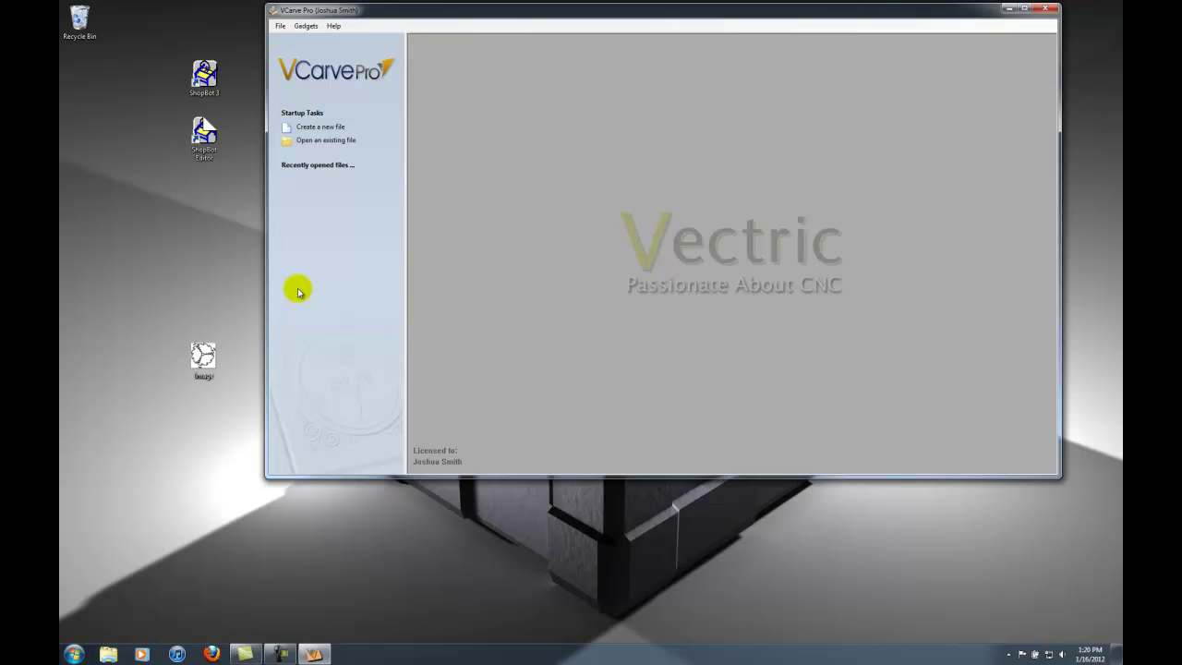
left_click(329, 128)
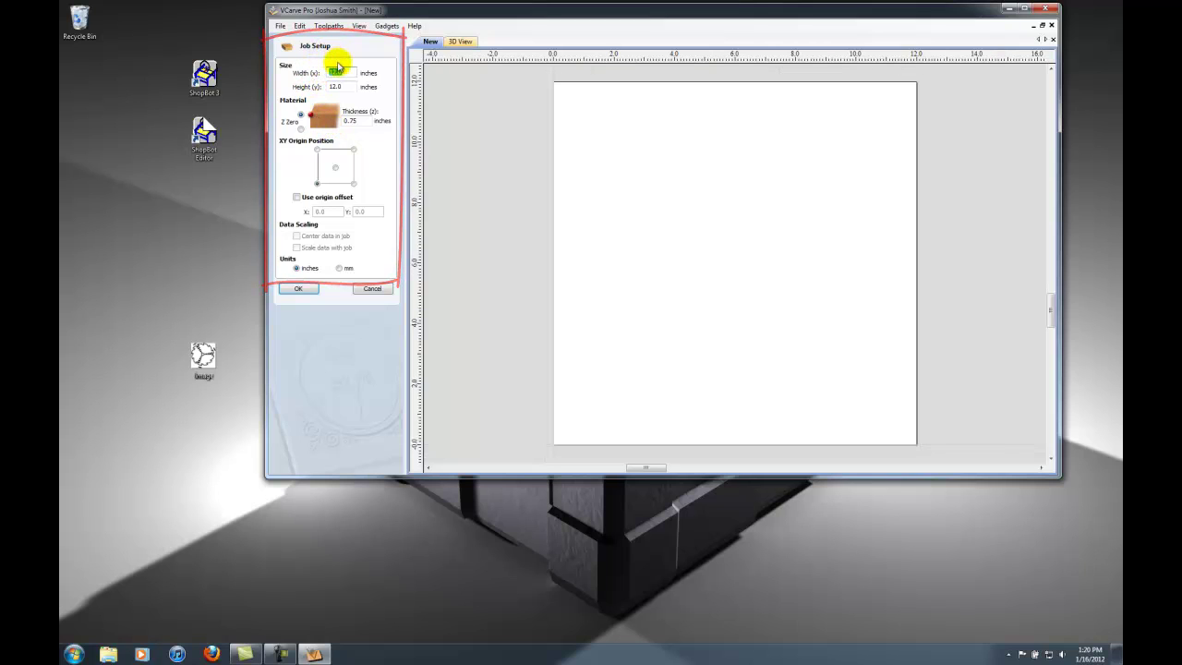
left_click(345, 86)
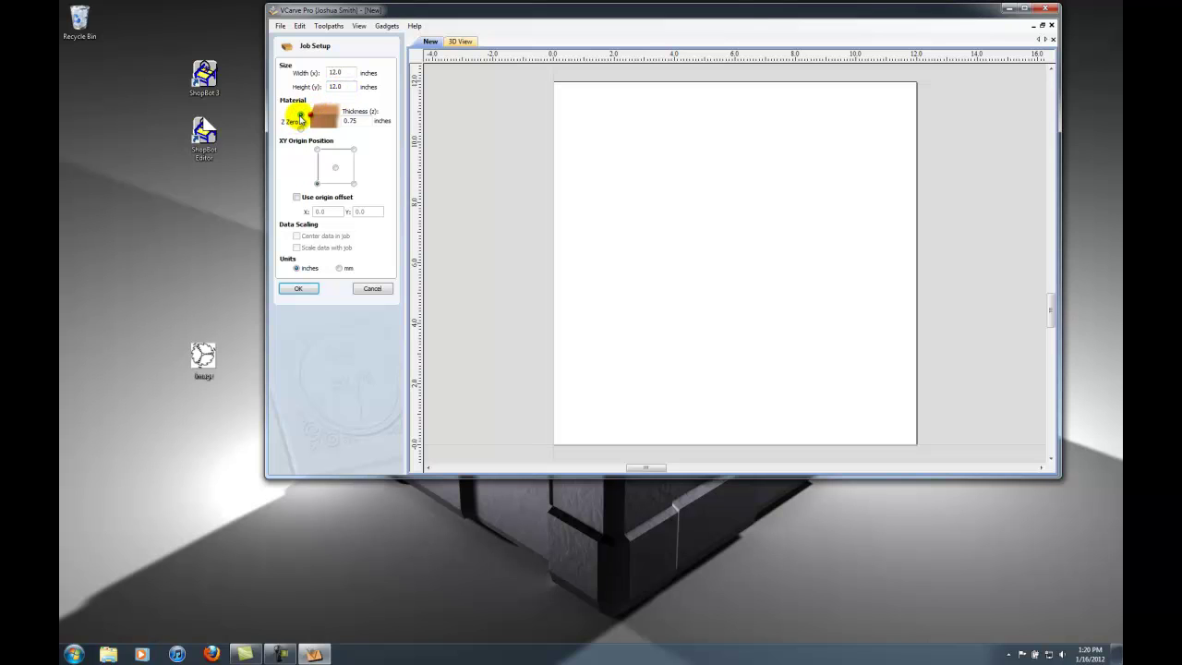
left_click(363, 120)
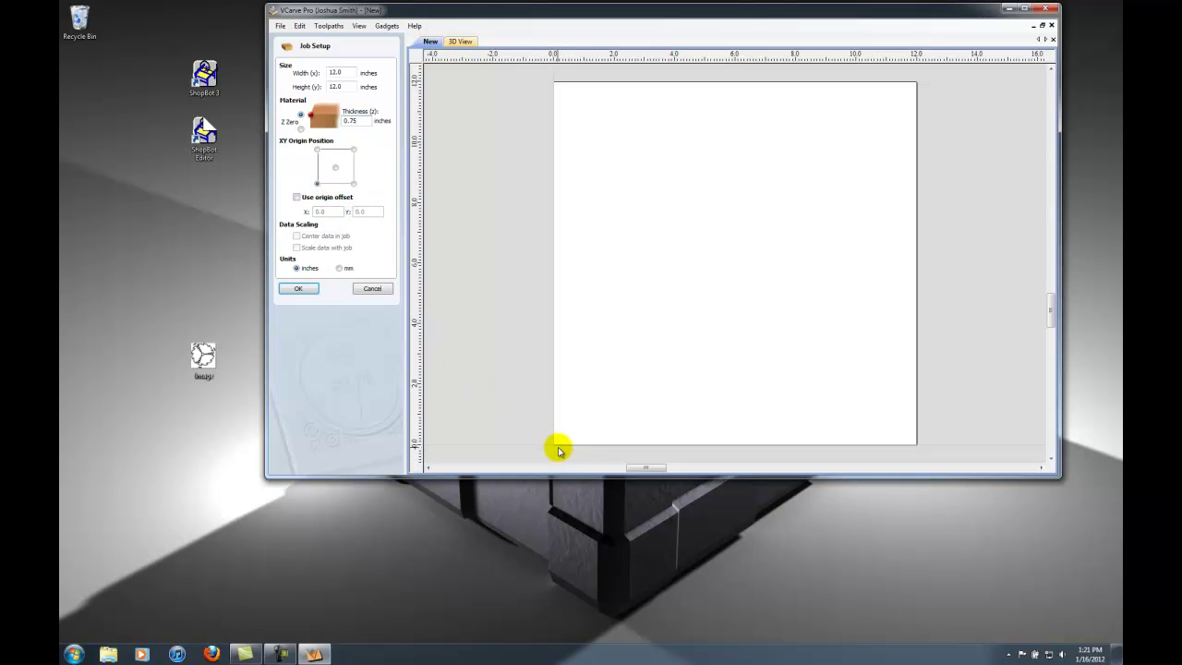
left_click(288, 288)
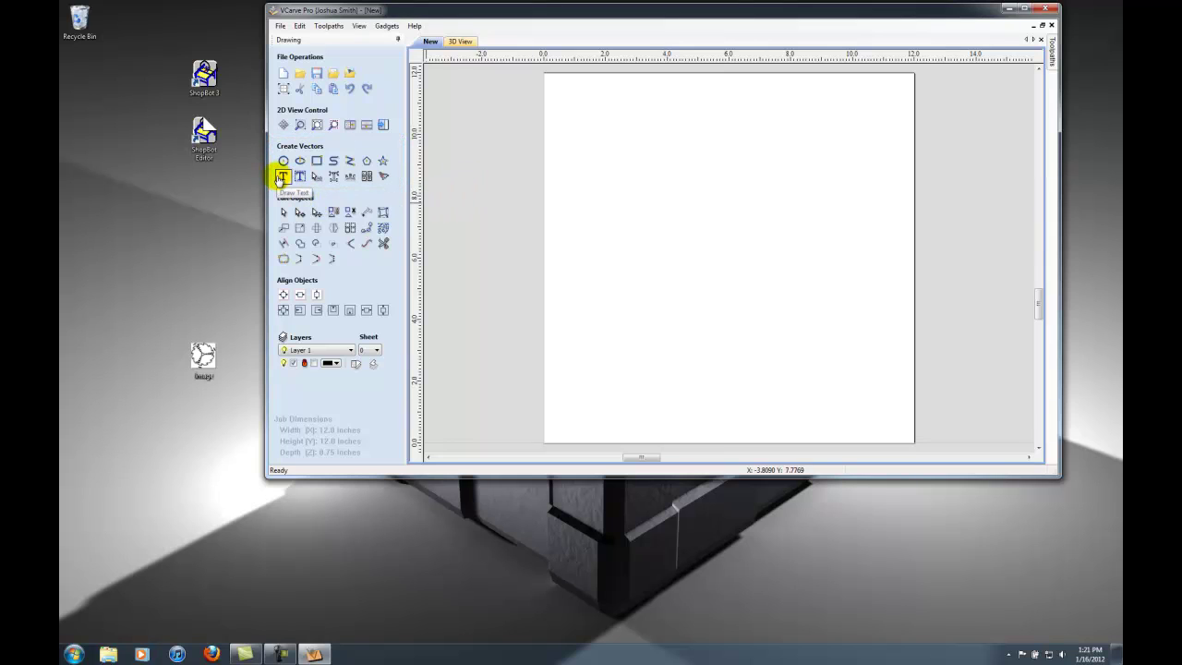
Step: Create the text "RMHS" in Copperplate Gothic Bold, left-aligned, 1.0 inch high, anchored at X 0.0, Y 0.0
left_click(281, 176)
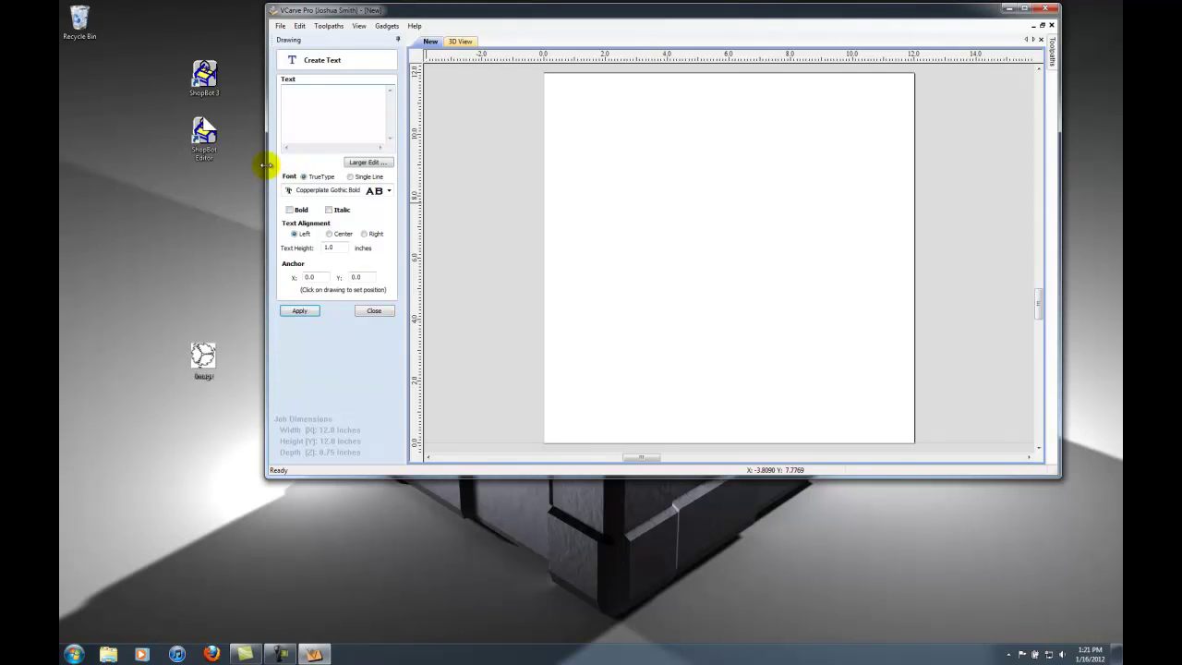
left_click(305, 118)
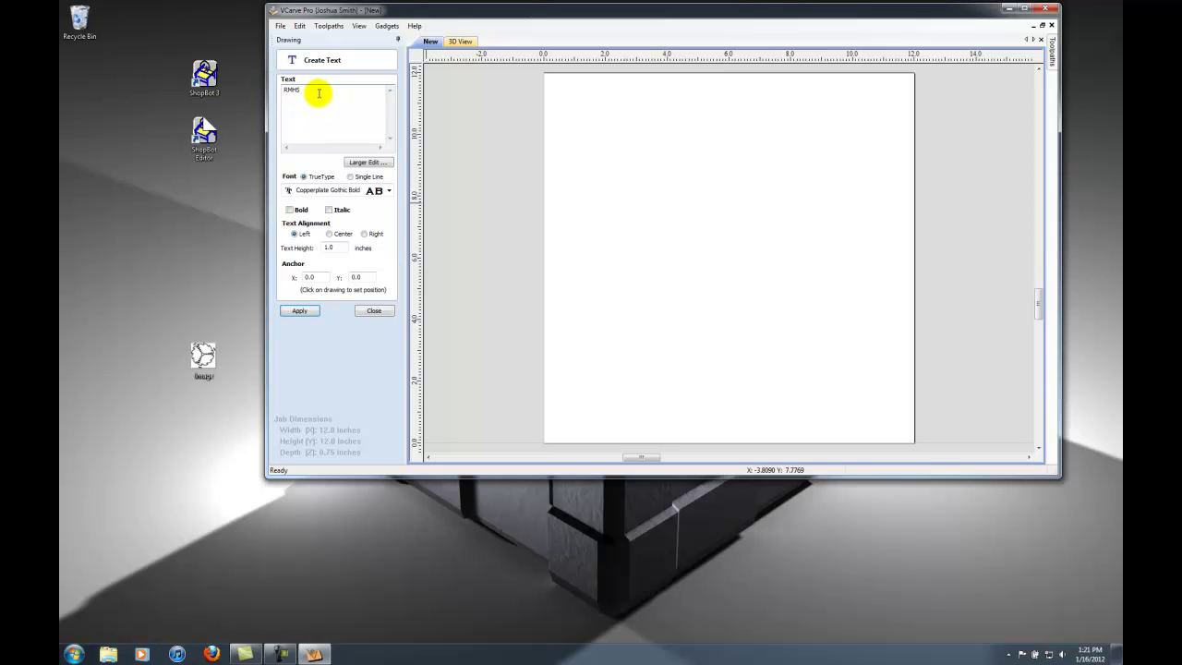
left_click(347, 191)
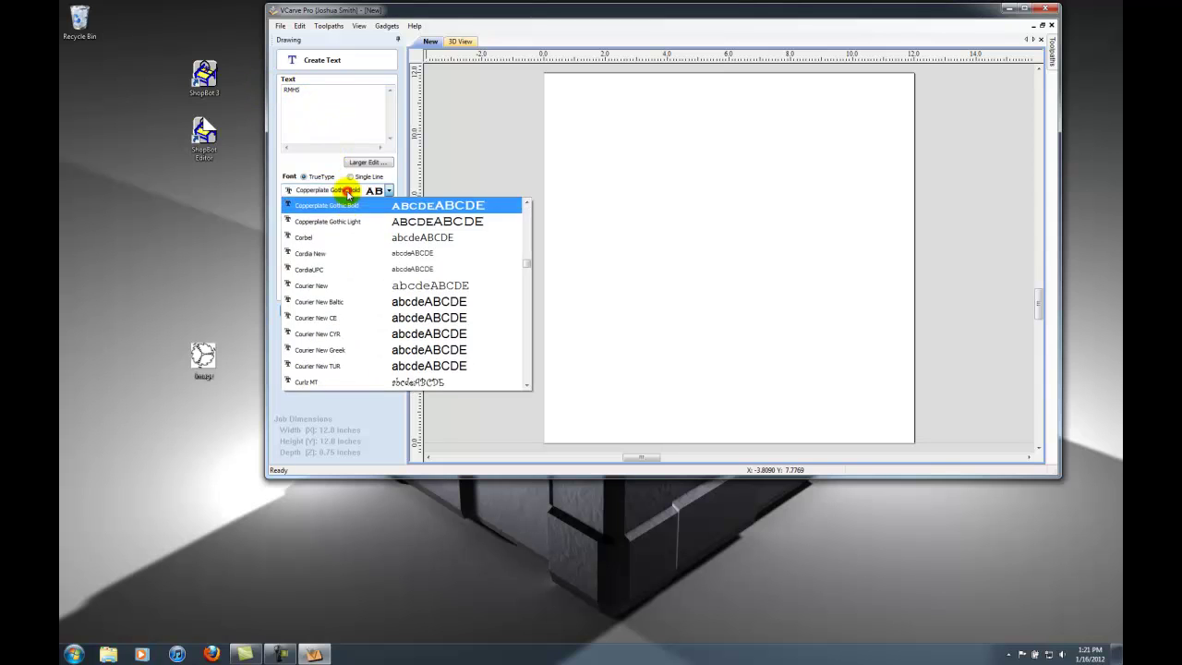
left_click(363, 191)
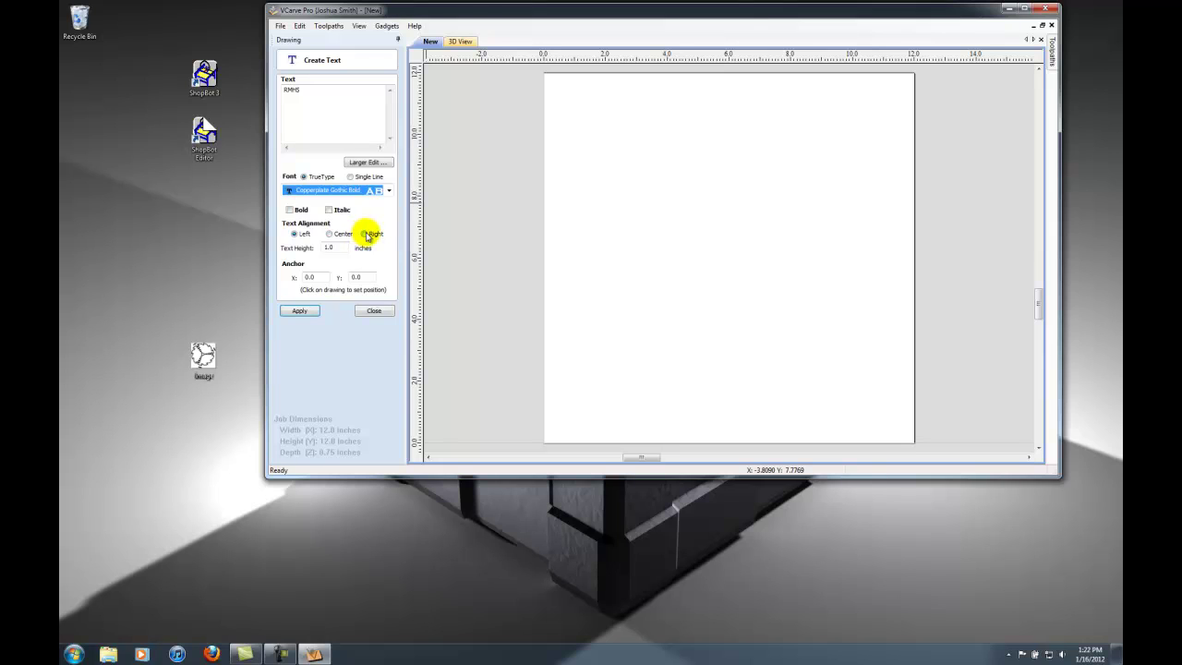
left_click(341, 248)
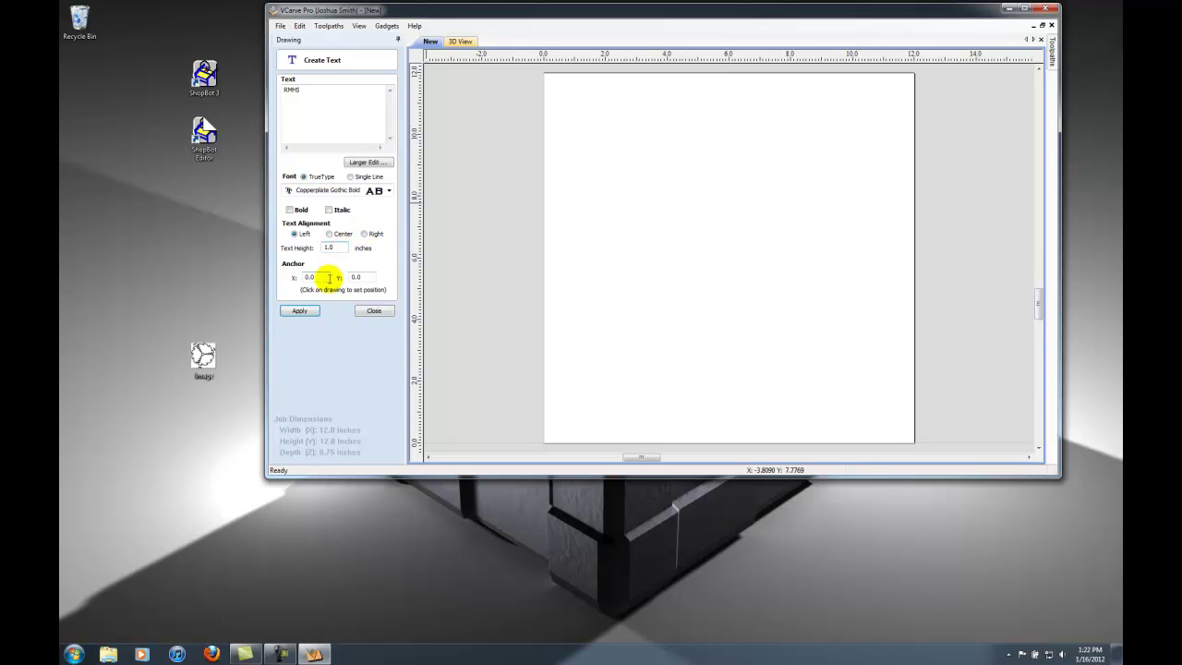
left_click(313, 275)
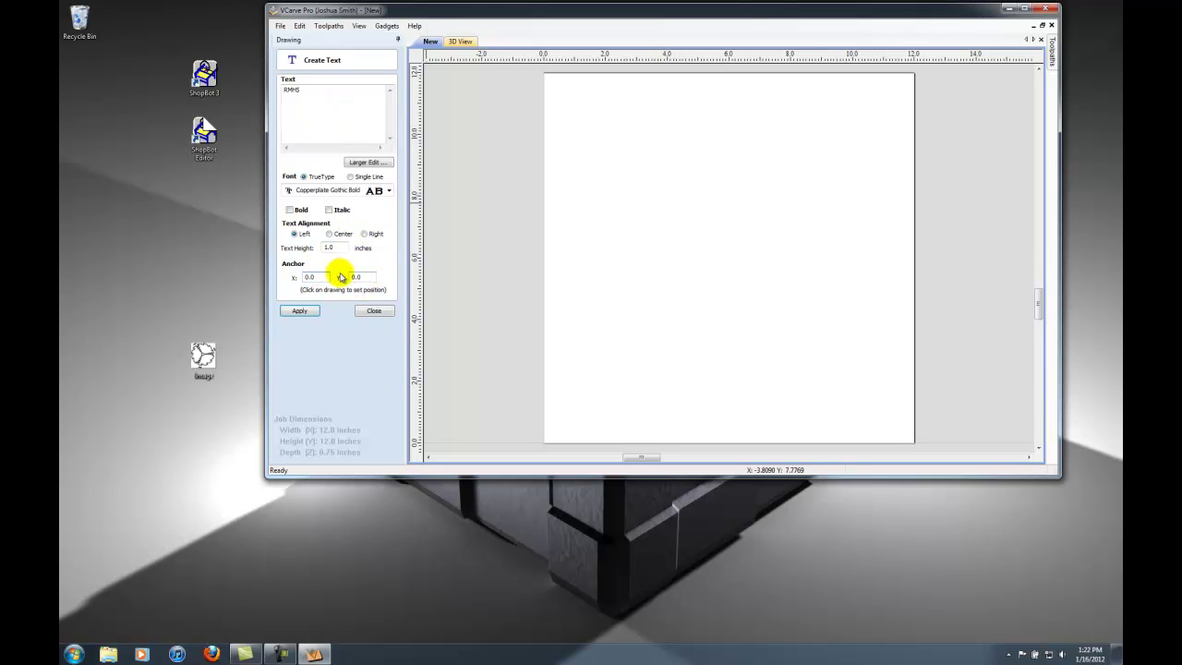
left_click(308, 311)
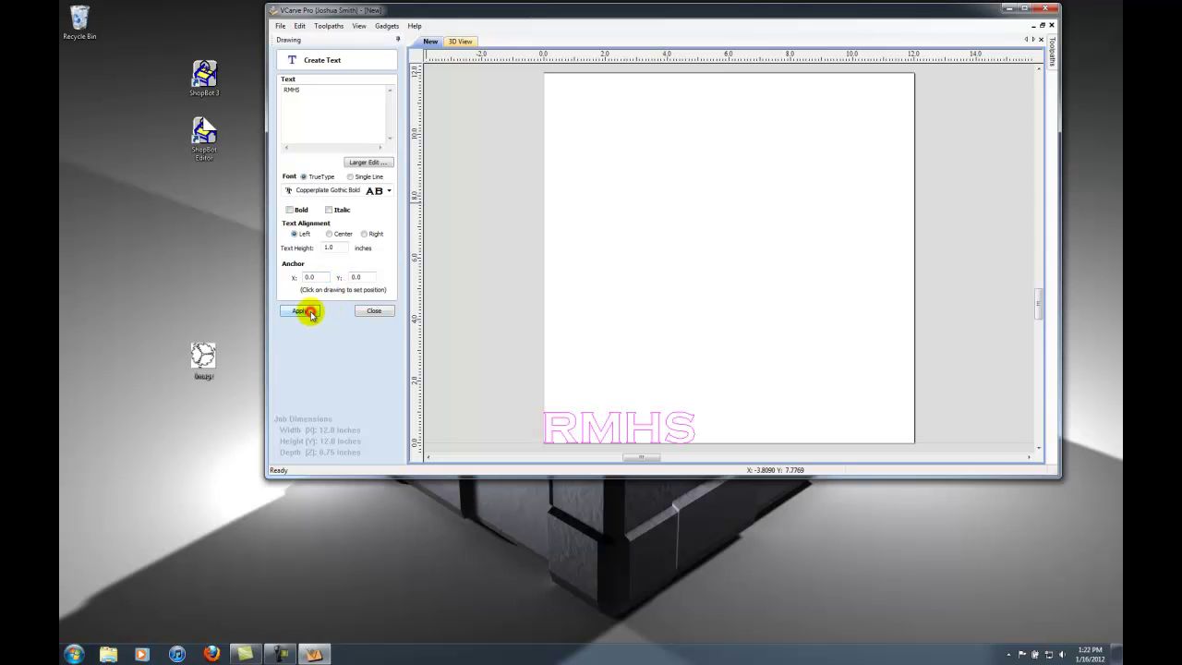
left_click(372, 317)
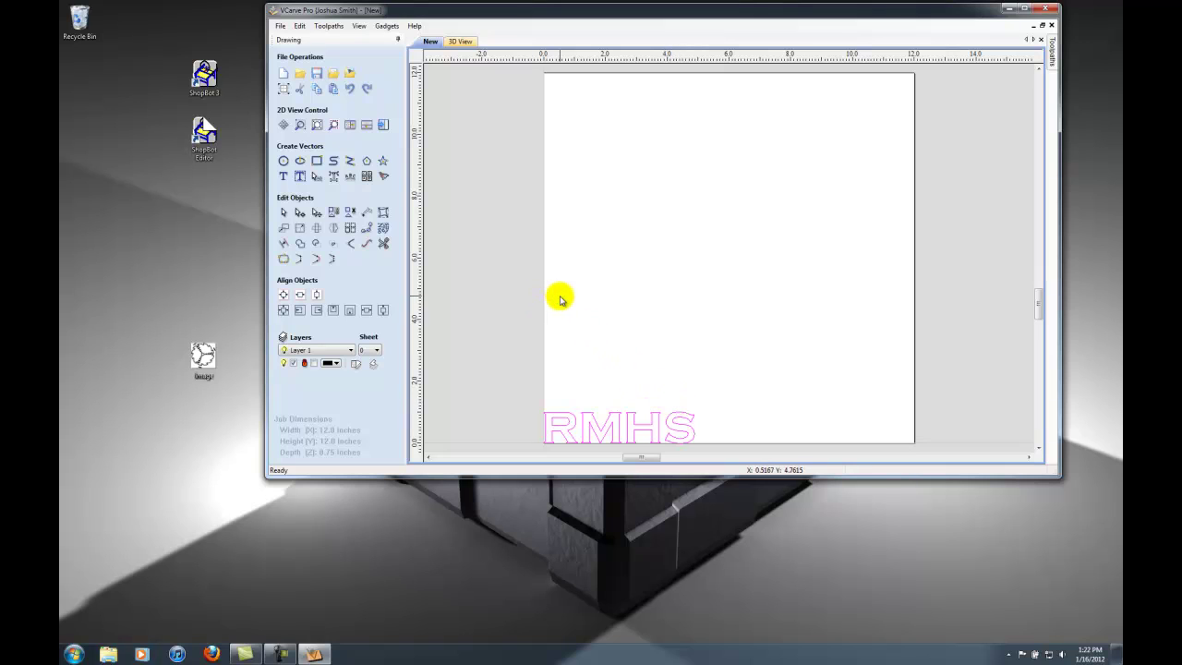
Step: Enlarge the RMHS text to about 10.8 by 2.3 inches and centre it horizontally near the material's upper edge
left_click(316, 212)
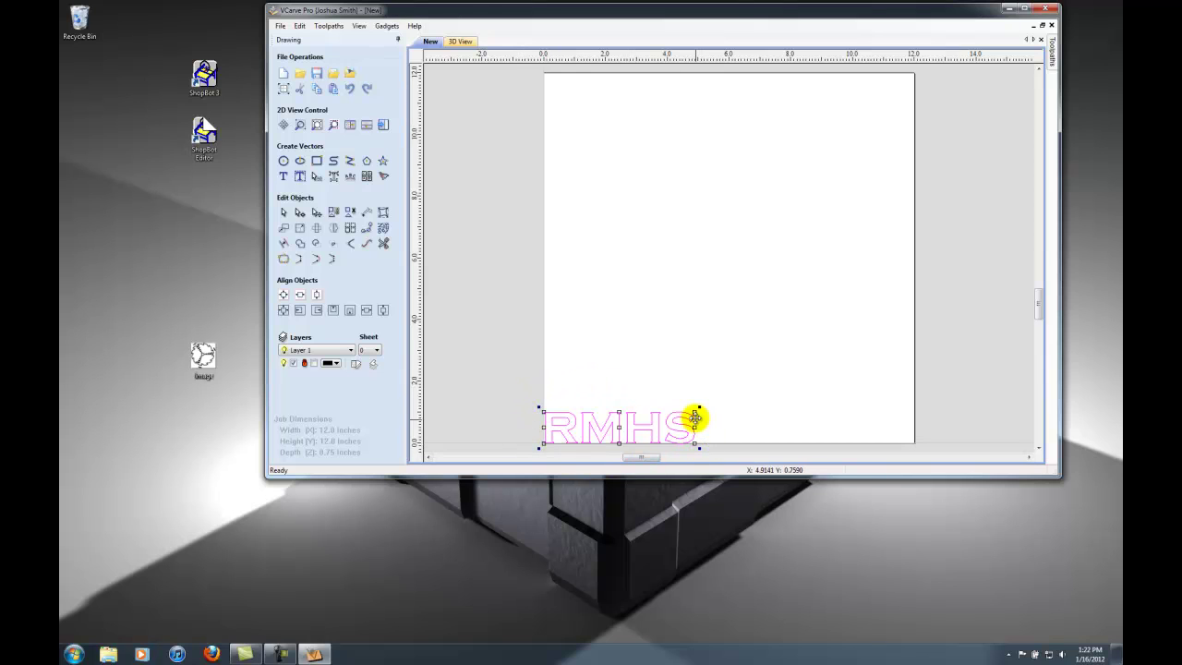
left_click_drag(694, 410, 731, 372)
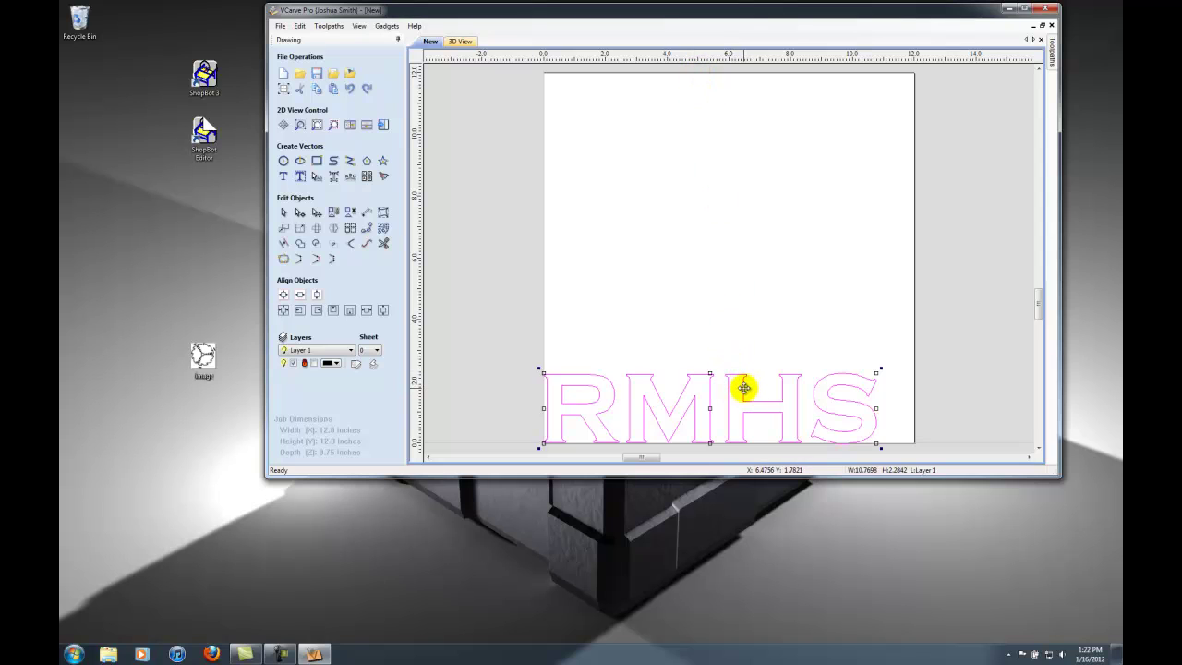
left_click_drag(744, 387, 729, 98)
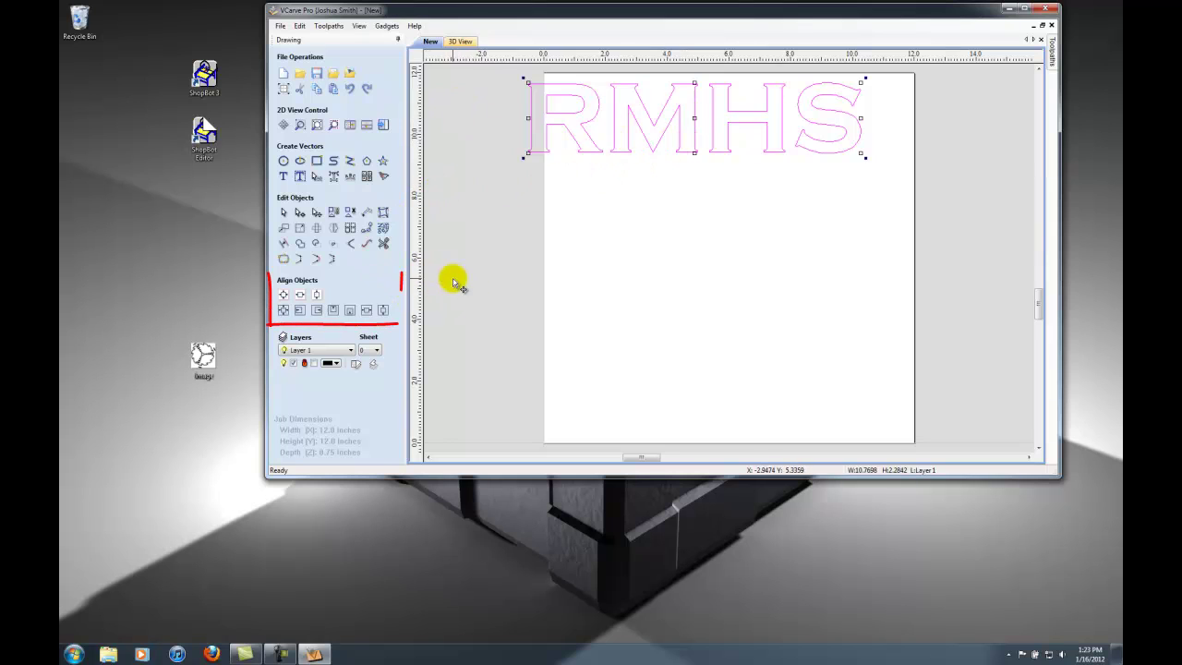
left_click(300, 296)
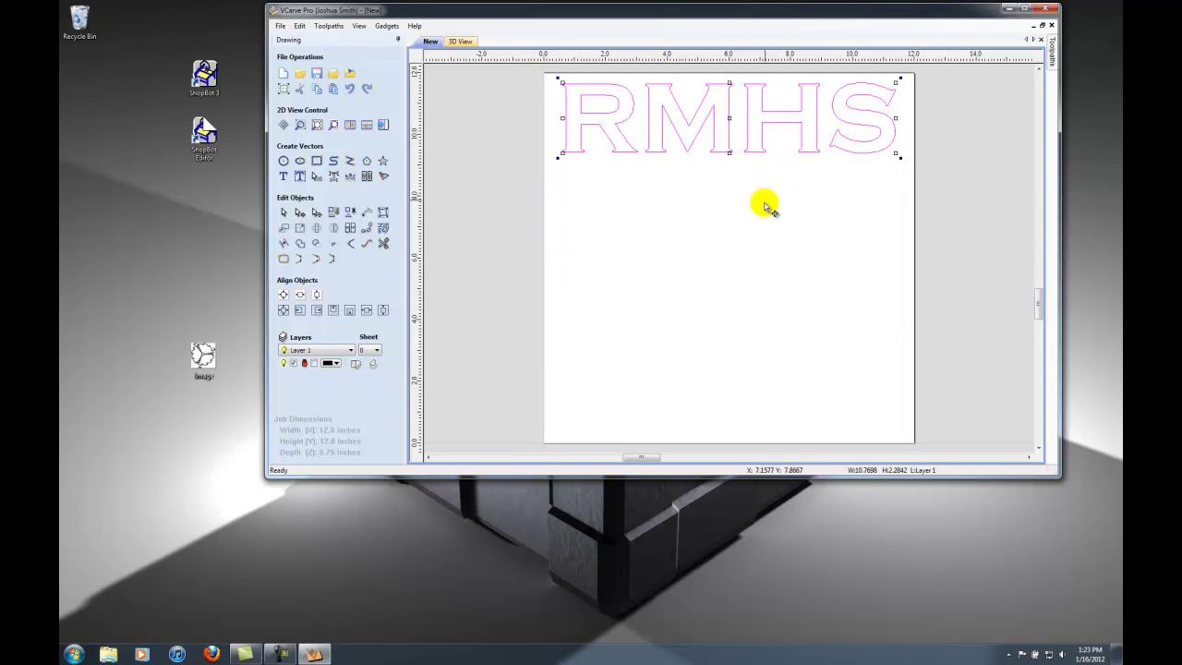
left_click(701, 205)
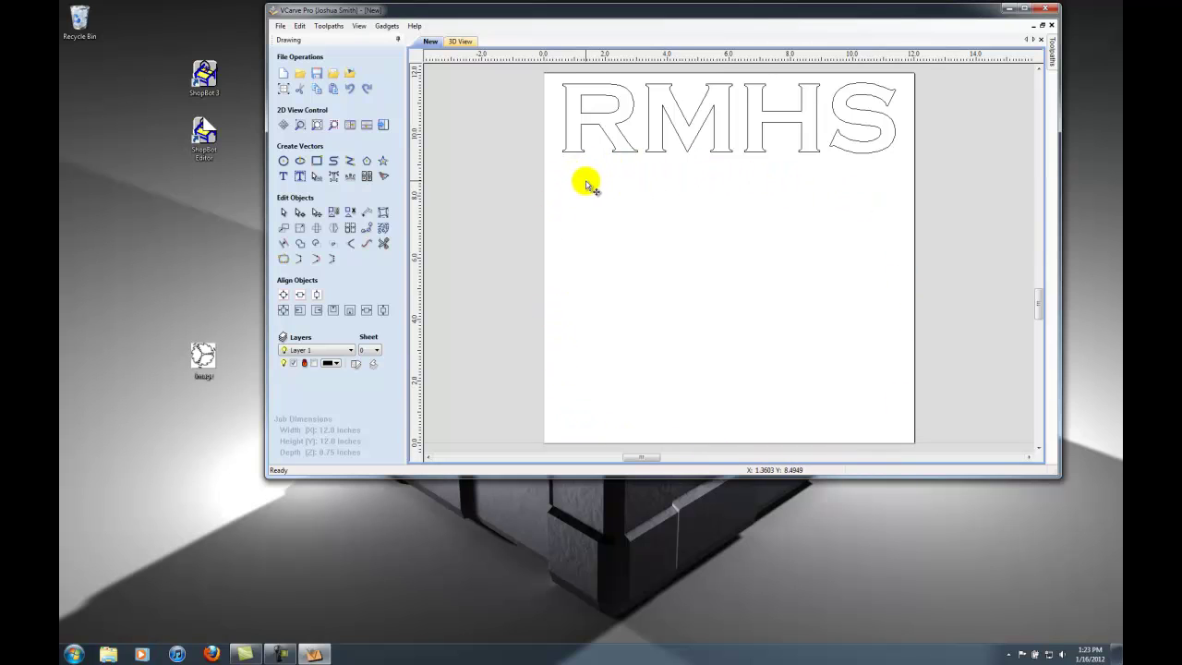
Step: Import the JPEG file "image" from the Desktop into the drawing as a bitmap
left_click(351, 74)
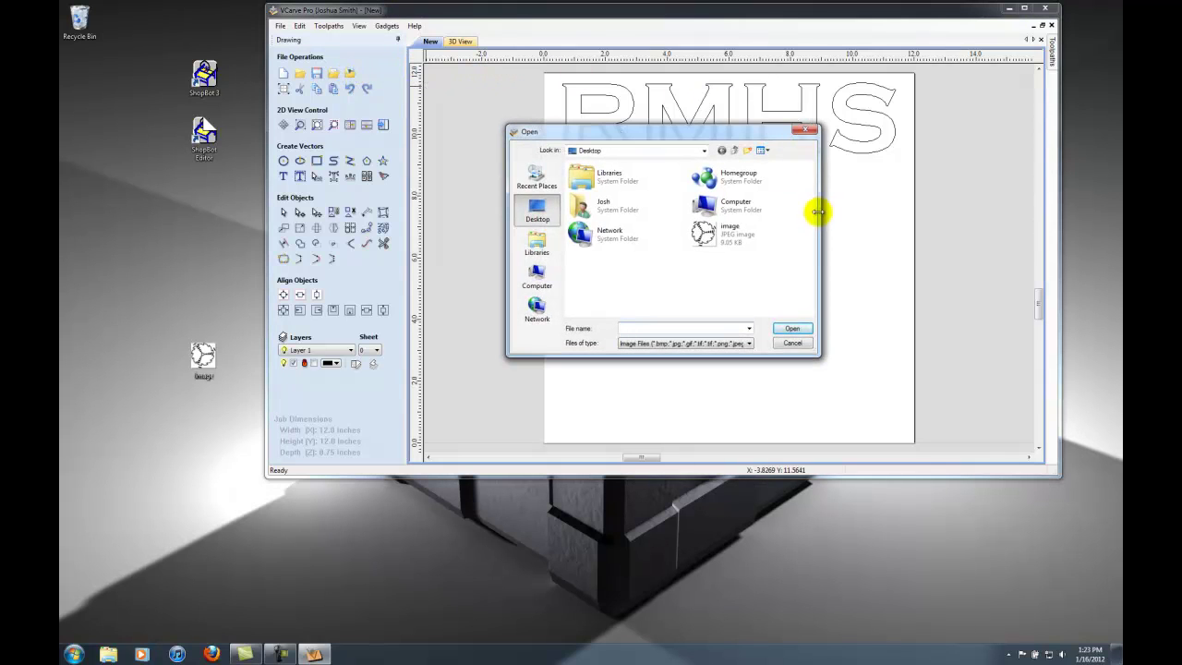
left_click(749, 231)
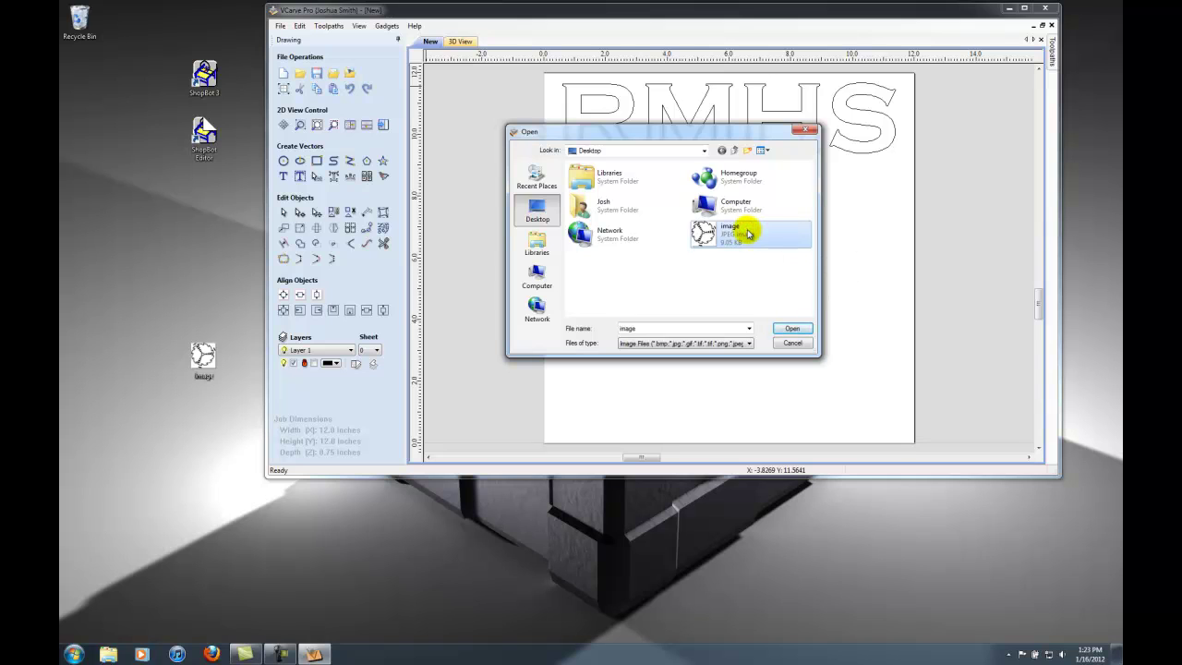
left_click(808, 329)
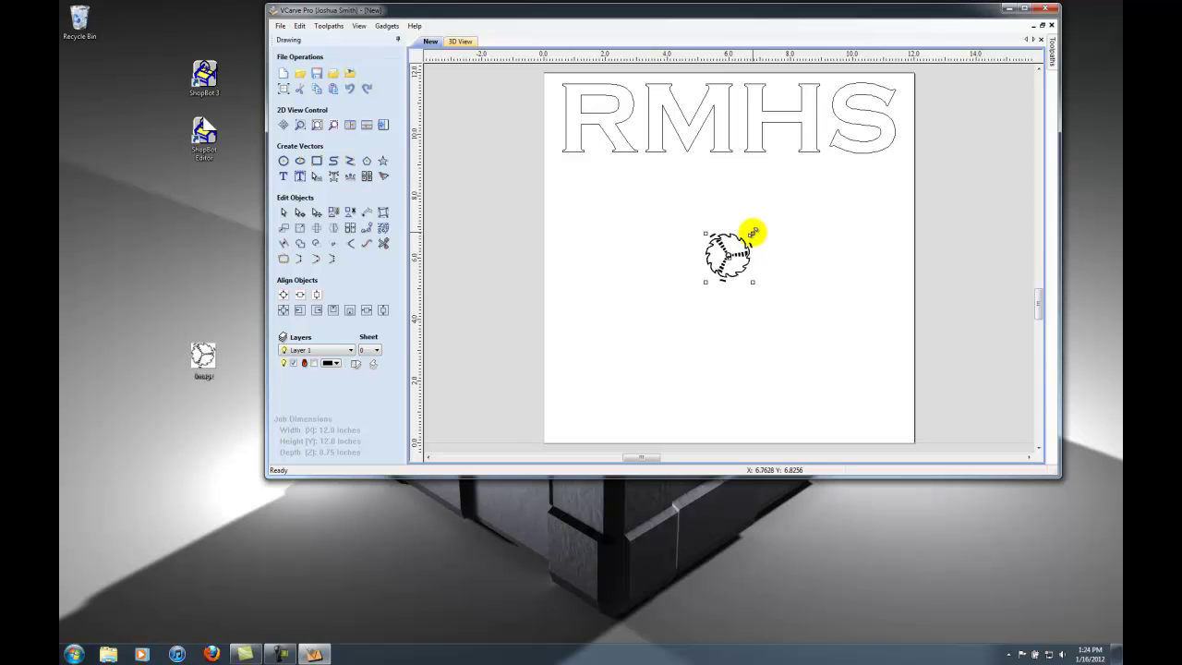
Step: Enlarge the saw-blade bitmap to about 5.4 by 5.6 inches and centre it horizontally below the RMHS text
left_click_drag(752, 232, 951, 111)
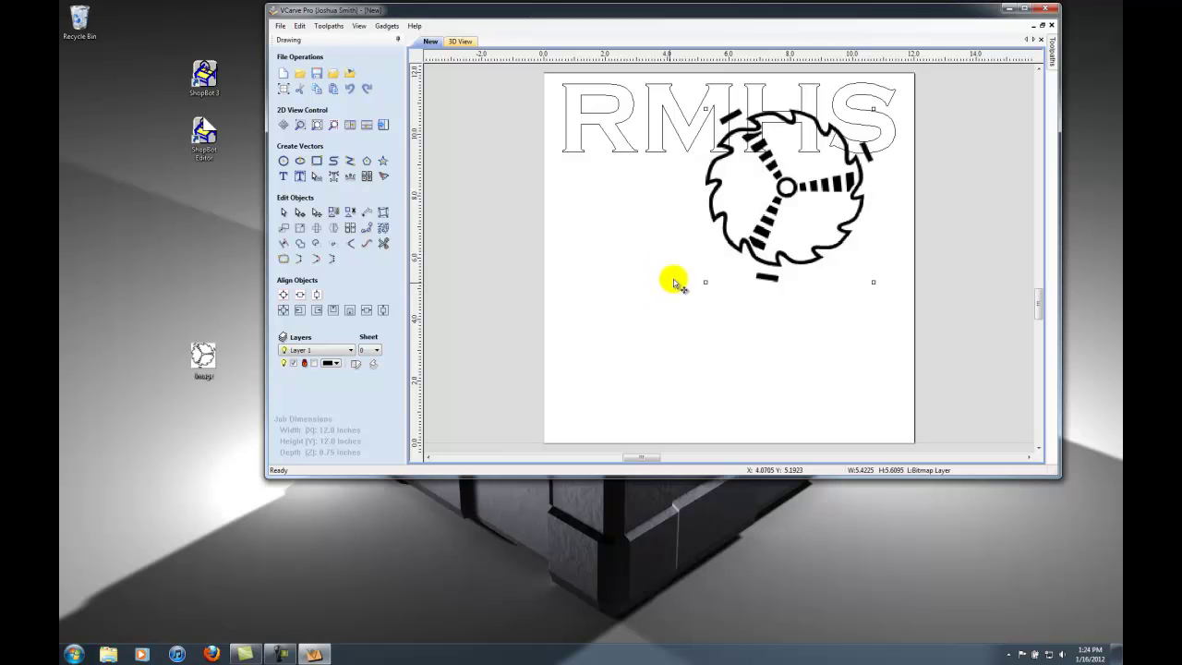
left_click_drag(764, 205, 702, 292)
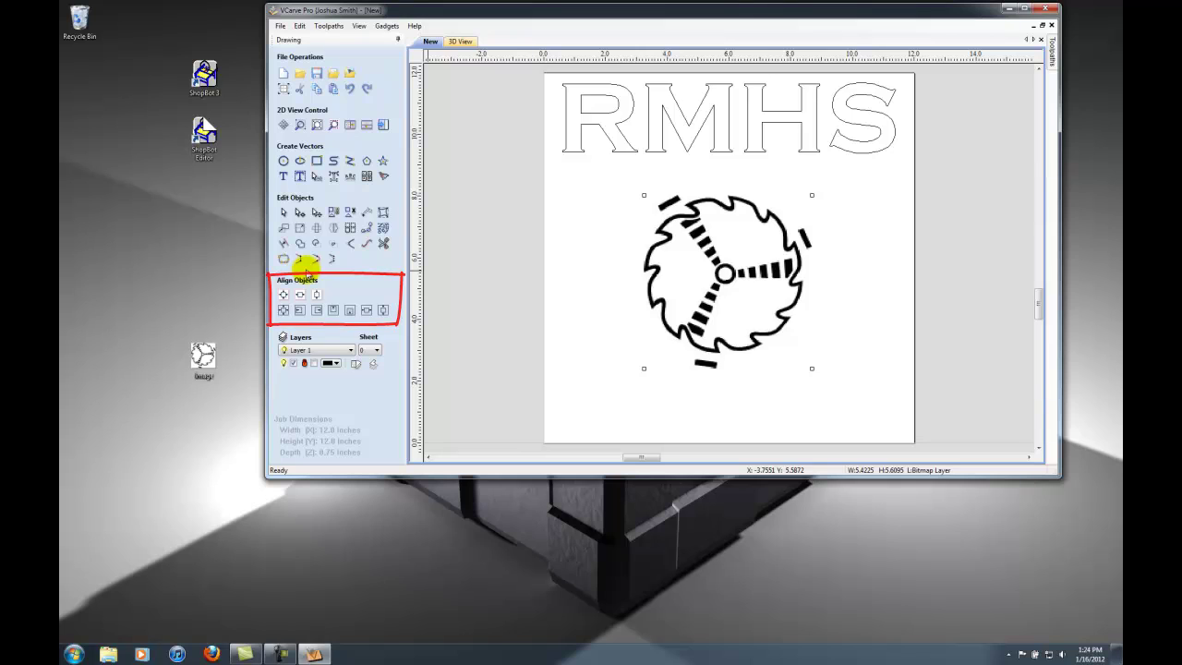
left_click(300, 294)
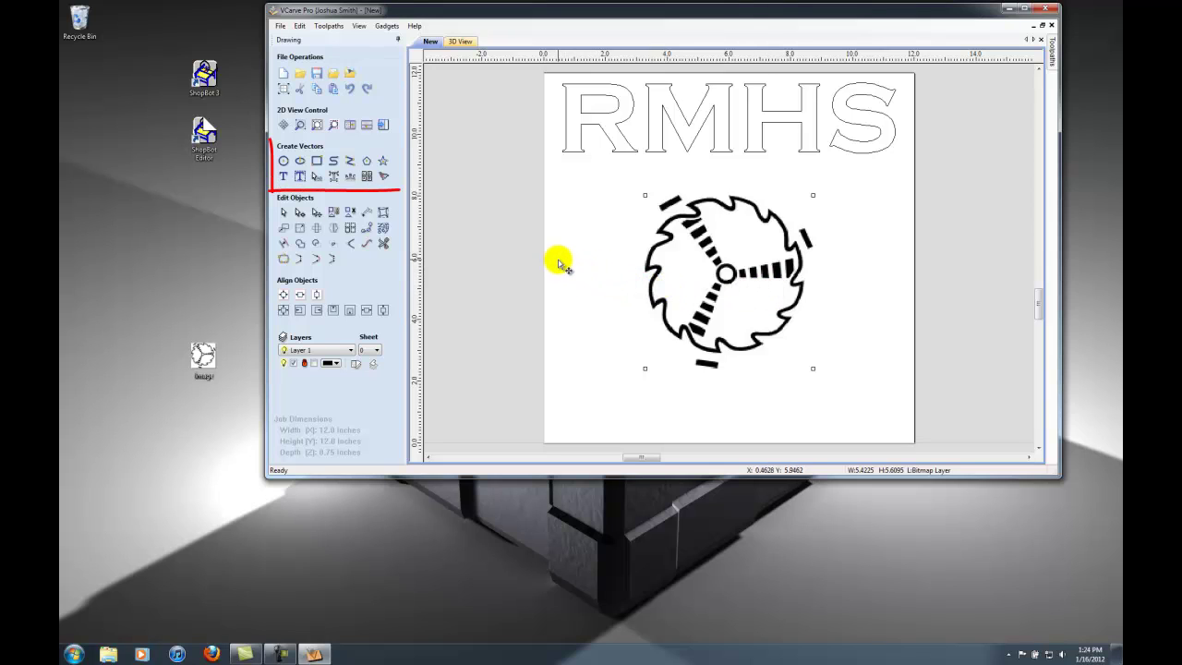
Step: Trace the saw-blade bitmap into vectors using Black / White tracing, threshold 0.50, corner fit 87% and noise filter 2
left_click(381, 177)
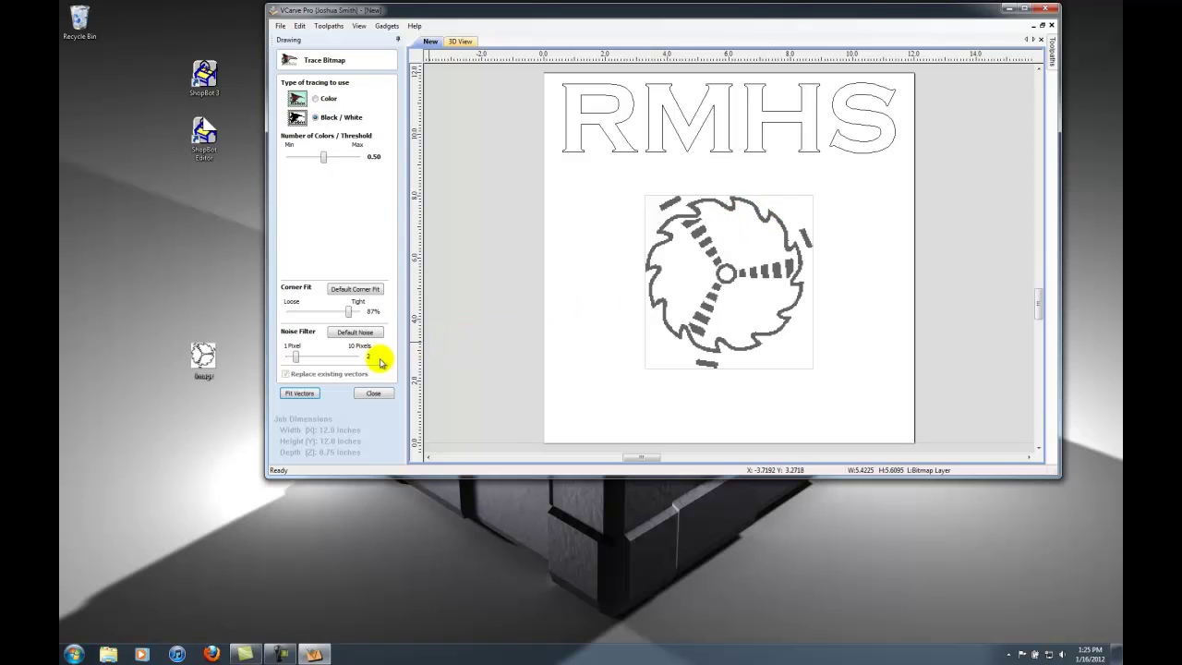
left_click(314, 396)
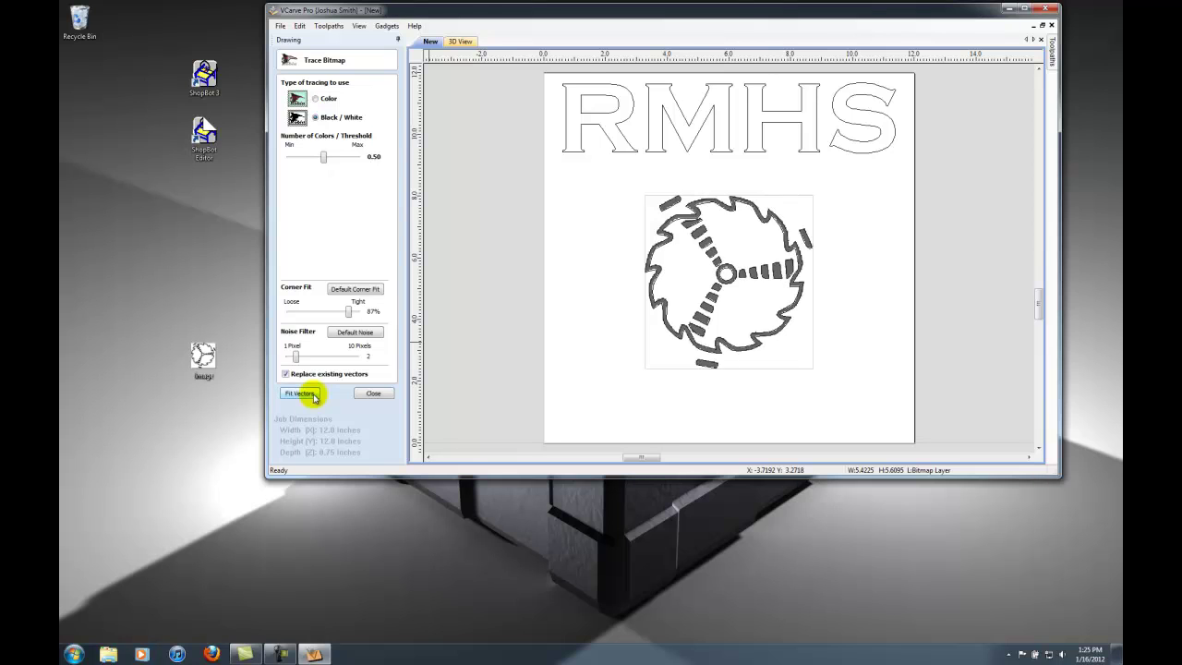
left_click(374, 395)
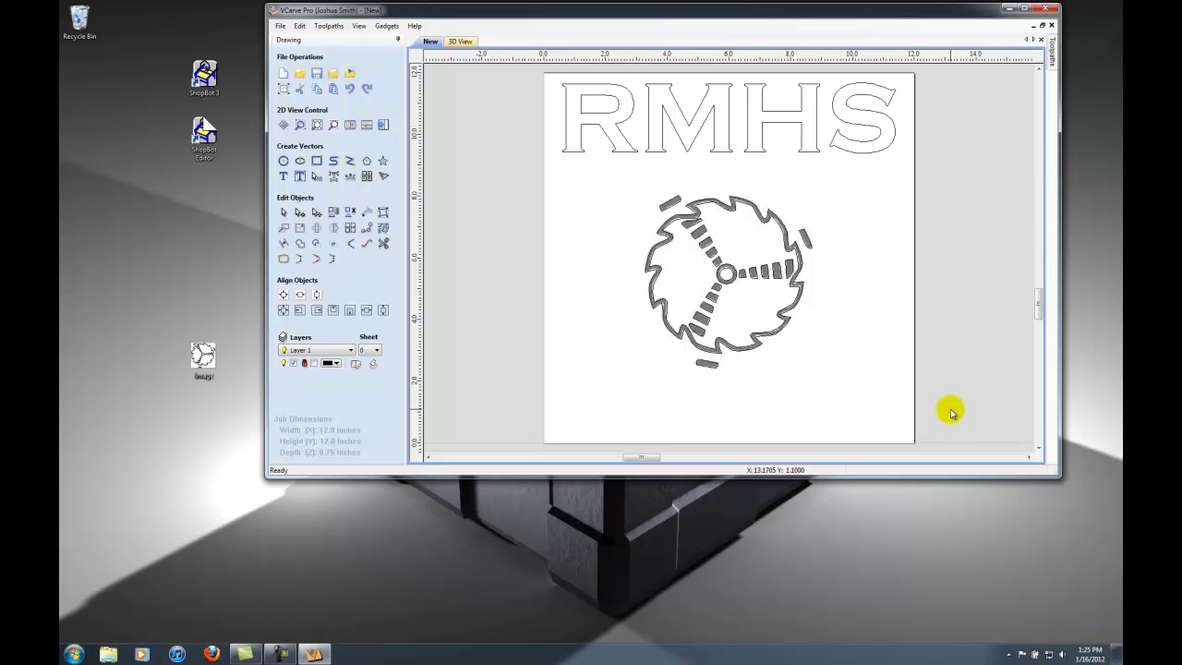
Step: Select the text and all traced saw-blade vectors, and set up a V-Carve / Engraving toolpath without a flat depth
left_click_drag(951, 414, 532, 74)
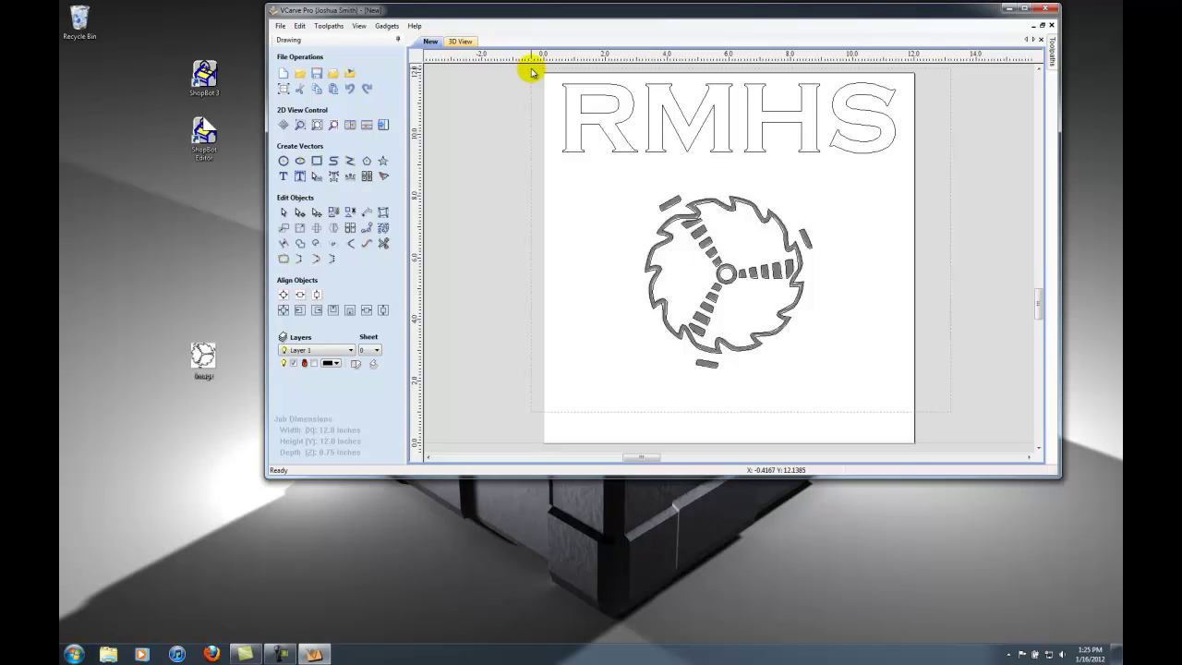
left_click_drag(532, 74, 528, 71)
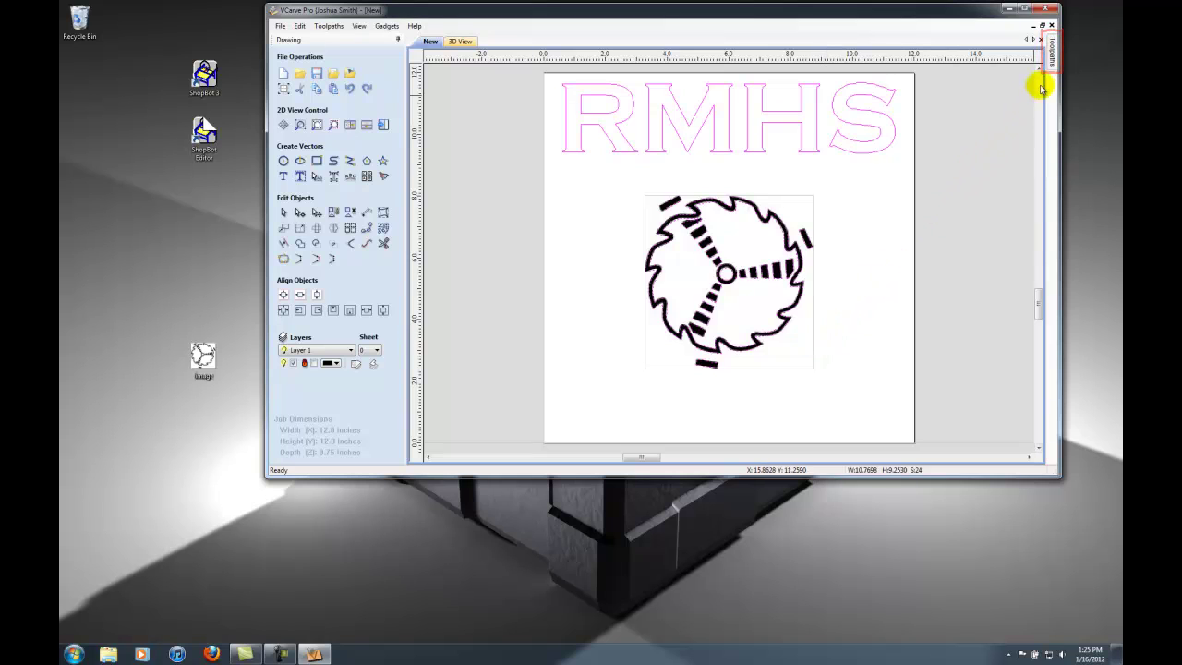
left_click(1052, 57)
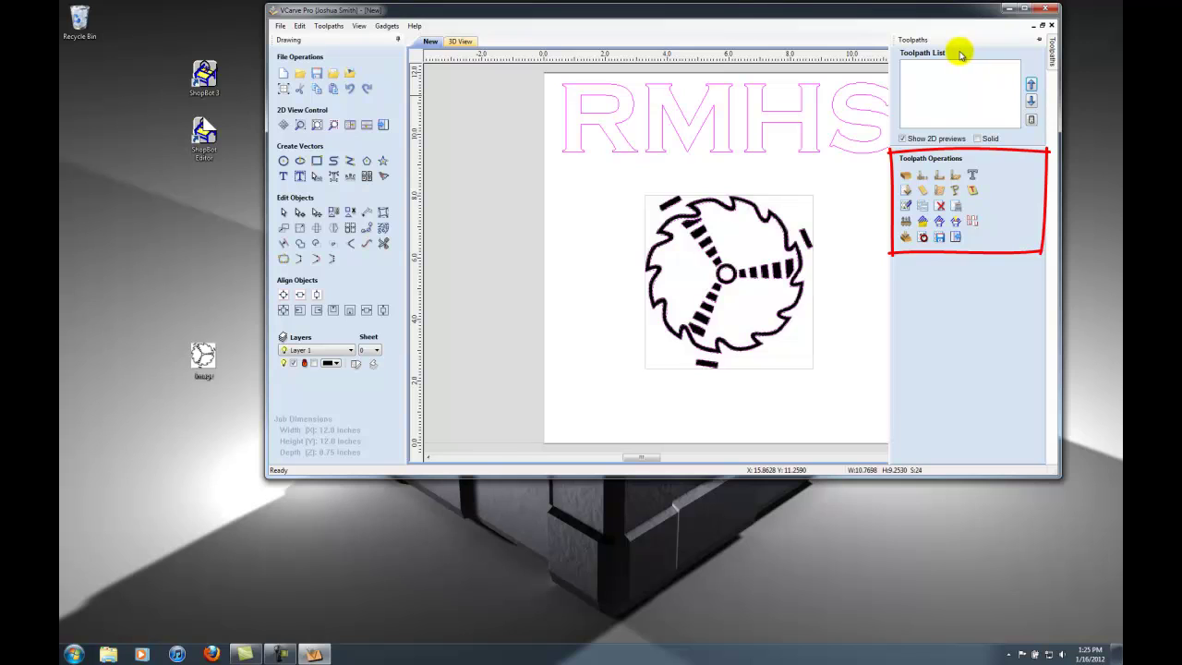
left_click(906, 192)
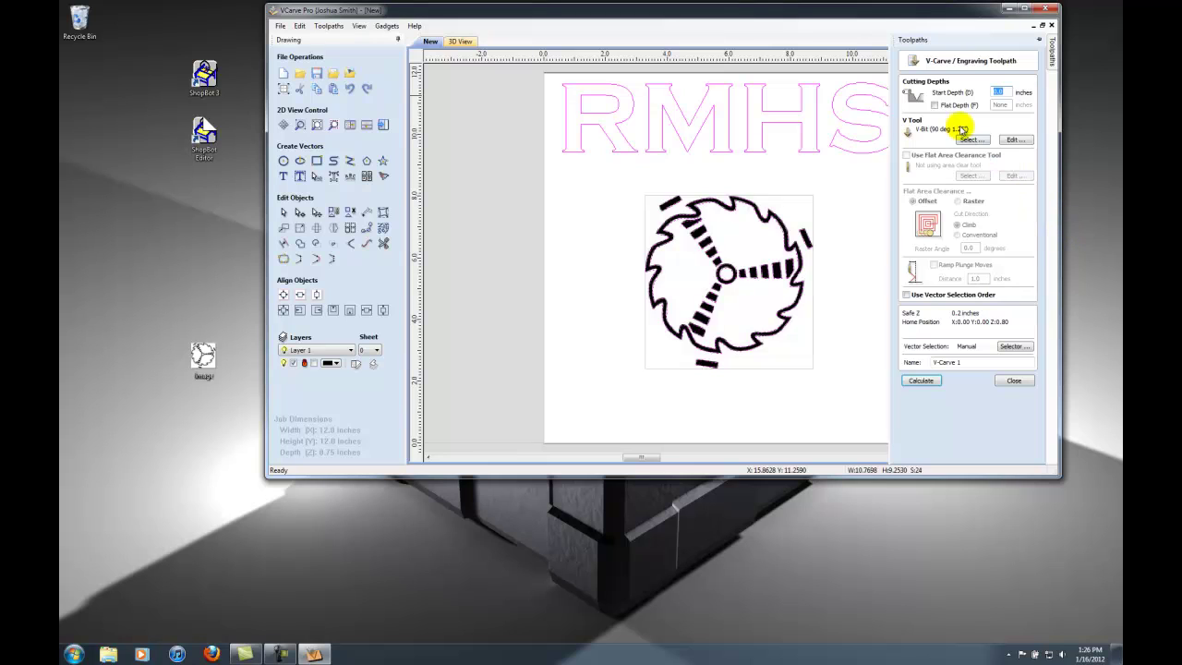
left_click(934, 105)
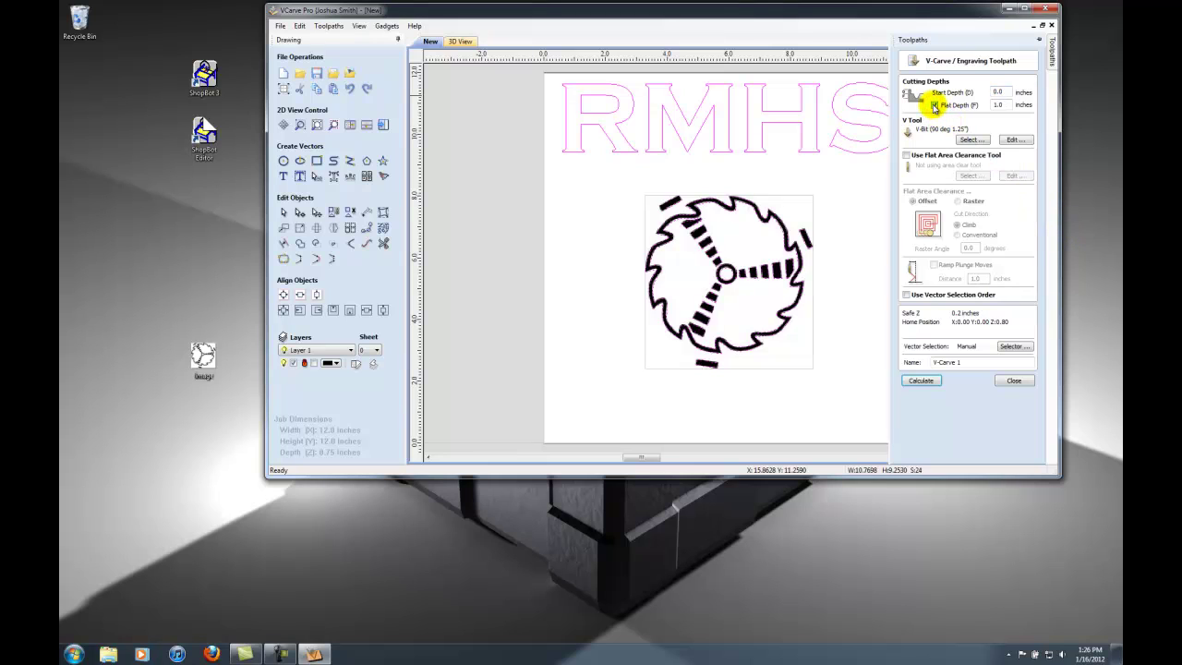
left_click(934, 105)
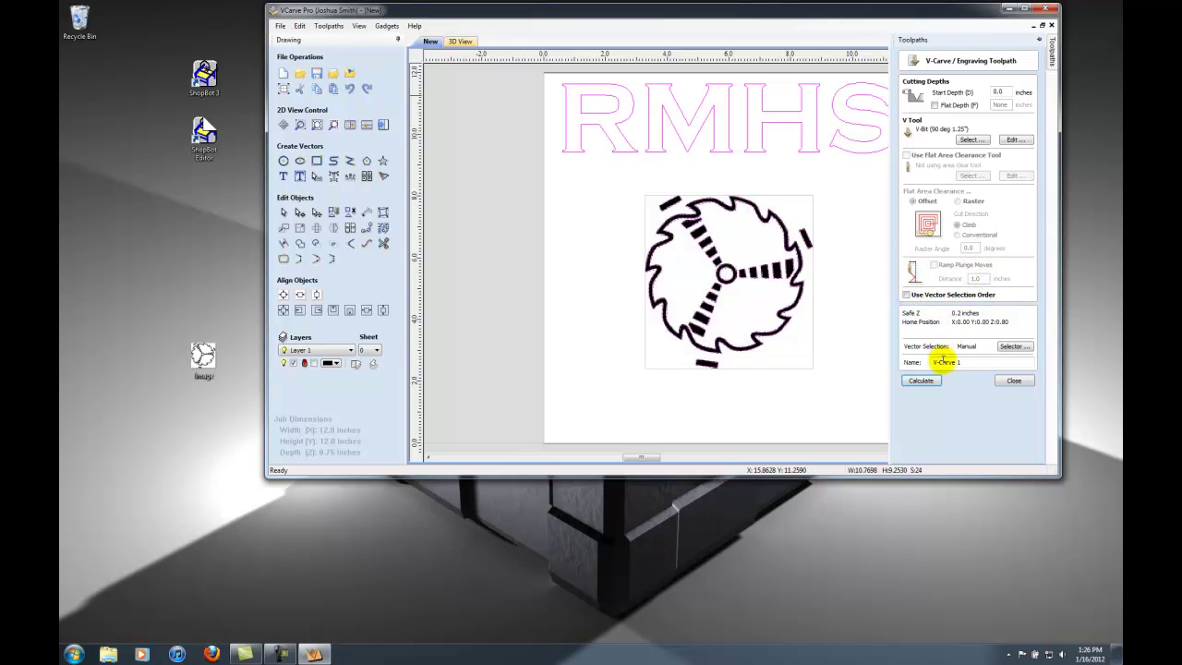
Step: Rename the V-carve toolpath and calculate it with the 90 deg 1.25" V-bit at start depth 0.0
left_click_drag(969, 363, 912, 363)
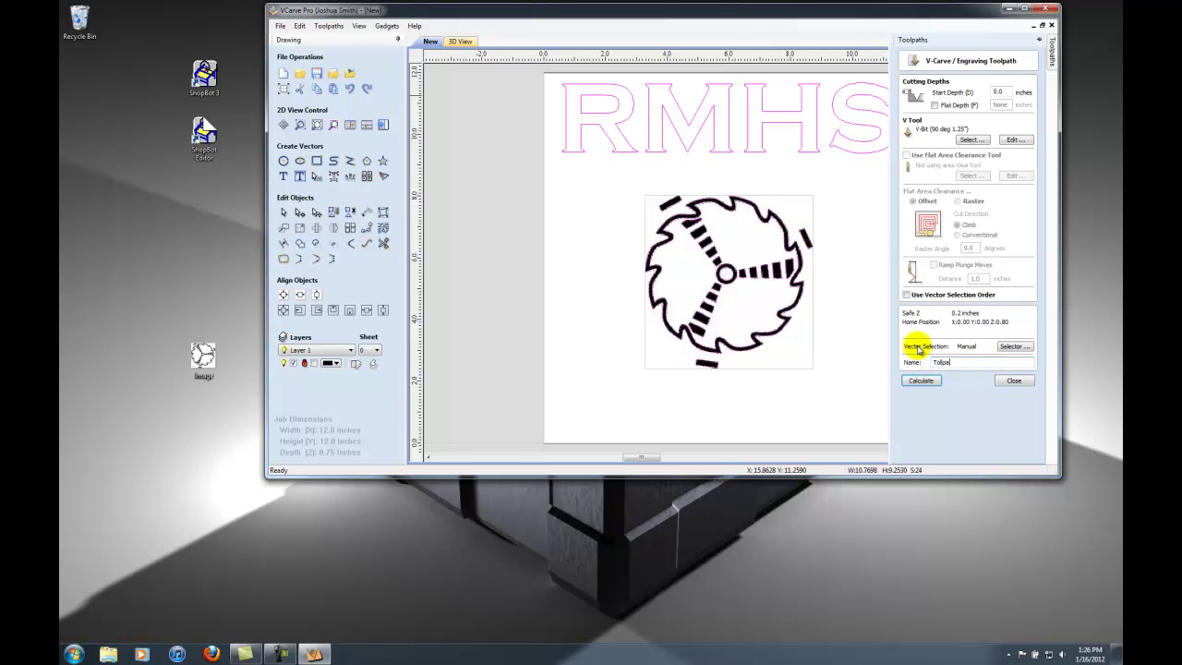
key("BackSpace")
key("BackSpace")
key("BackSpace")
left_click(921, 379)
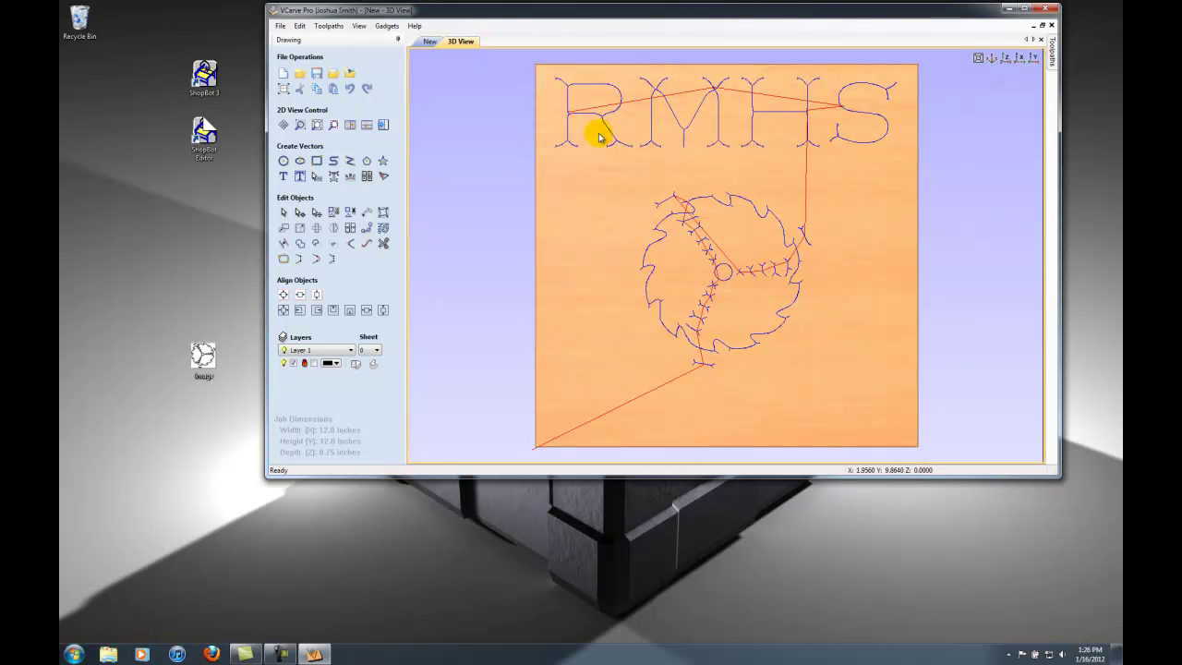
Step: Preview the V-carve toolpath on the 3D block in Beech Dark, inspect the carved result at an angle, and close the preview
left_click_drag(866, 265, 666, 261)
left_click_drag(821, 273, 851, 280)
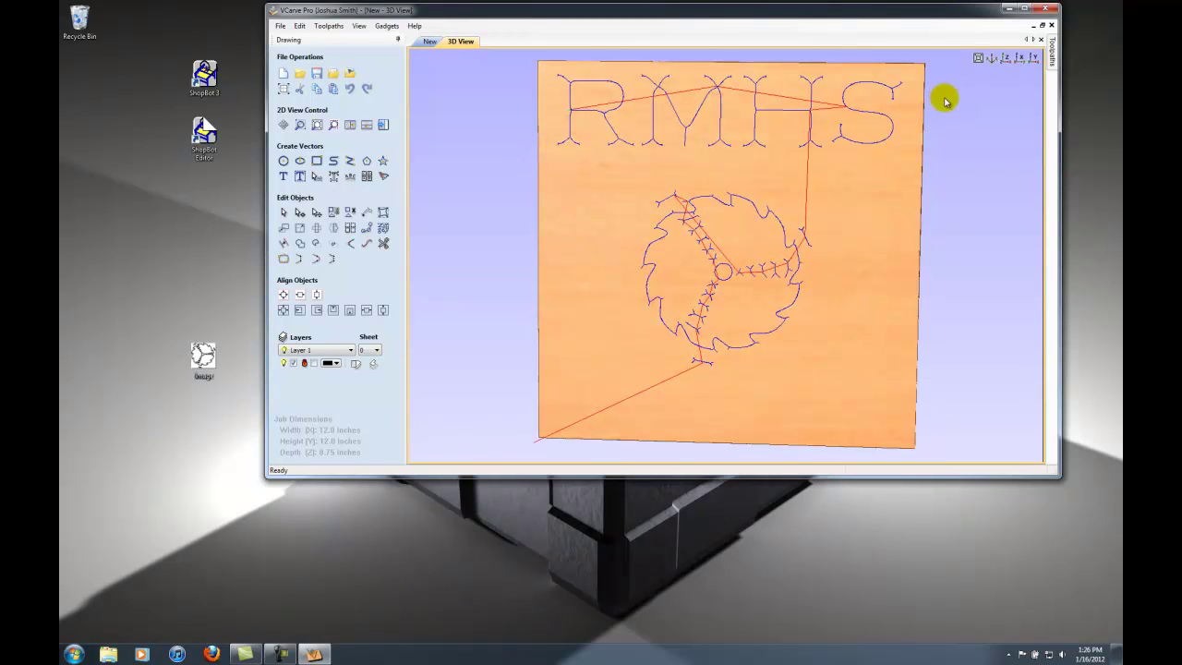
left_click(1052, 49)
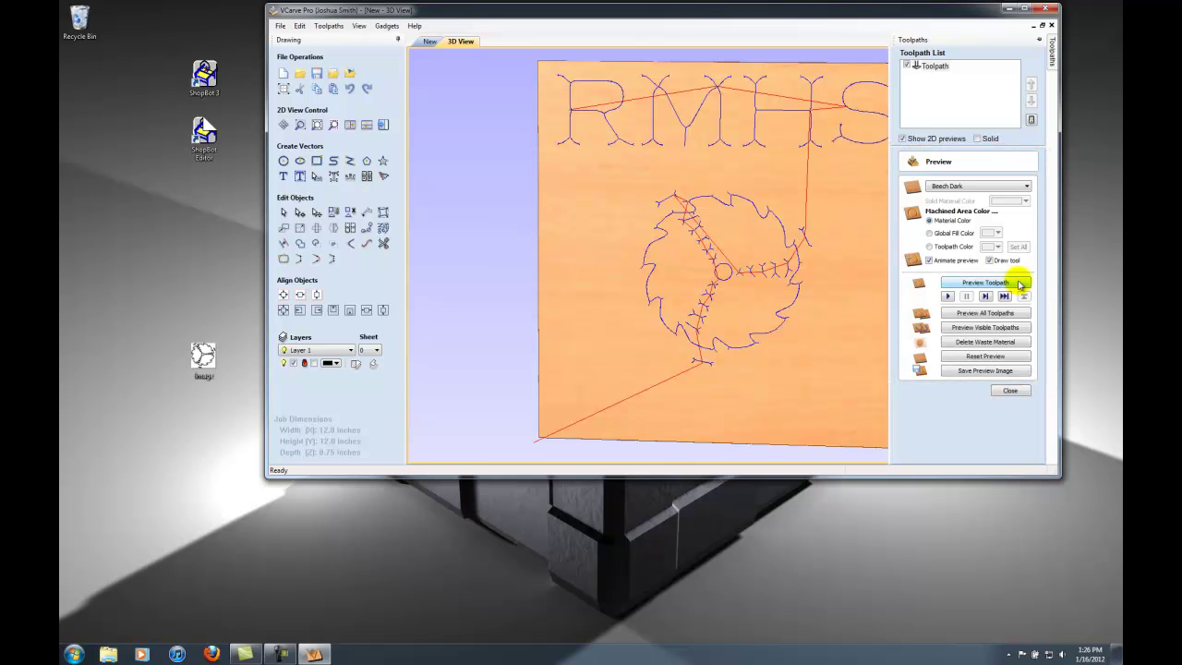
left_click(1020, 283)
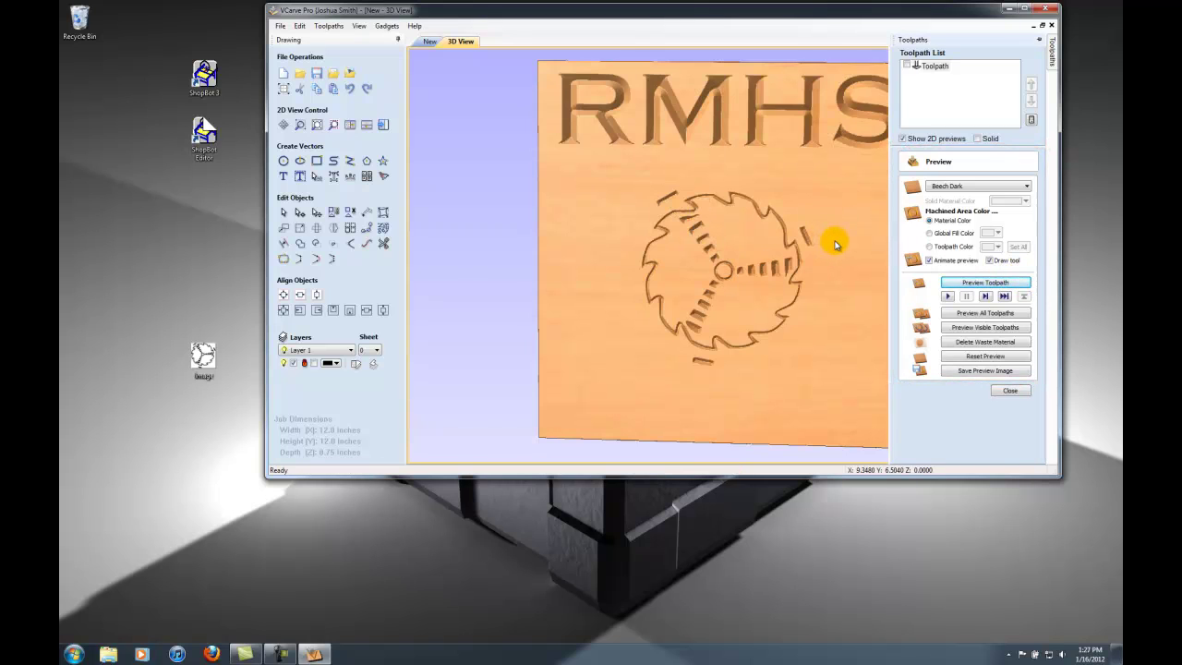
left_click_drag(835, 244, 780, 265)
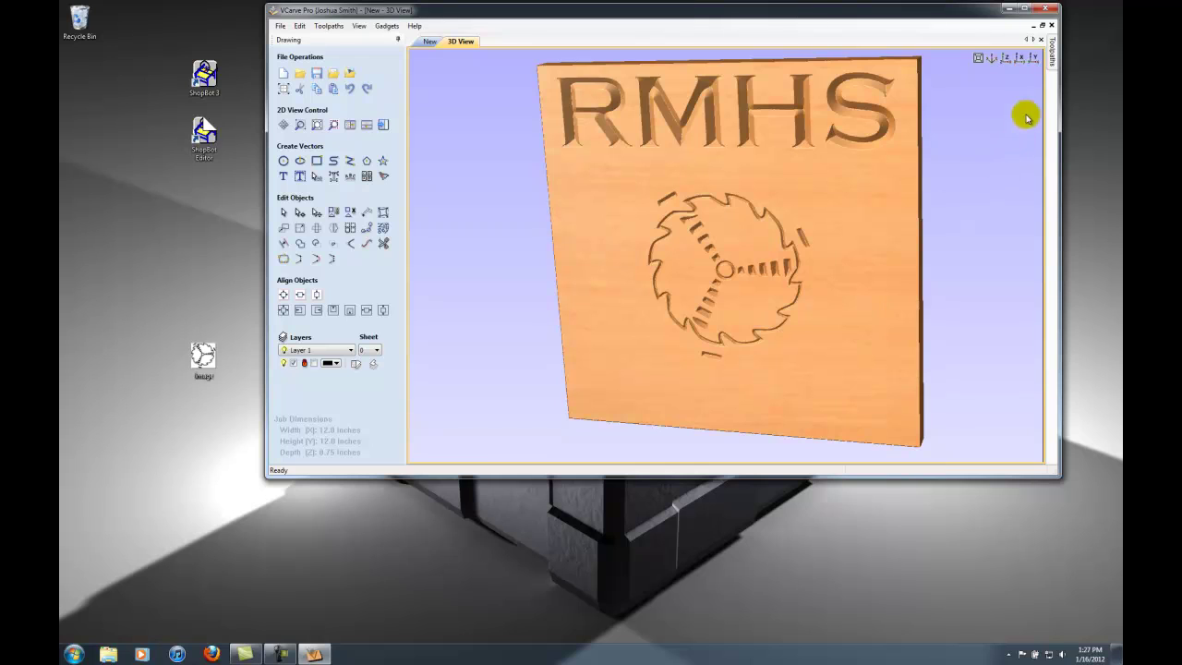
mouse_move(1049, 48)
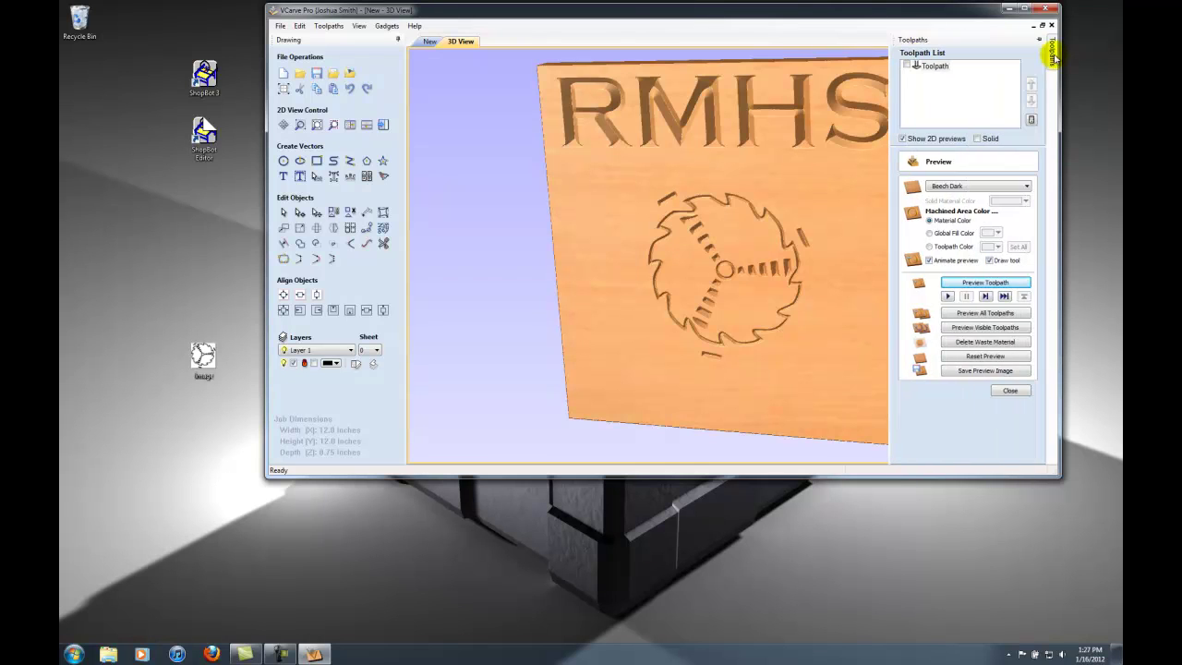
left_click(1012, 391)
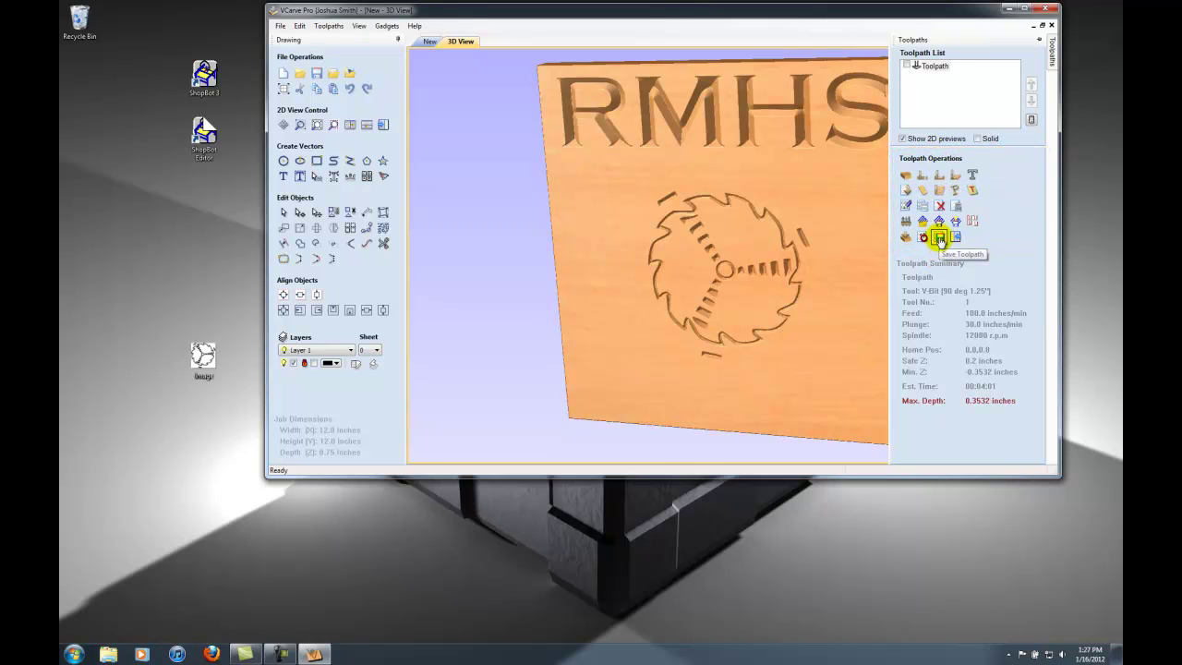
Step: Make the V-carve toolpath visible and save it to the Desktop as test with the ShopBot (inch)(*.sbp) post processor
left_click(939, 238)
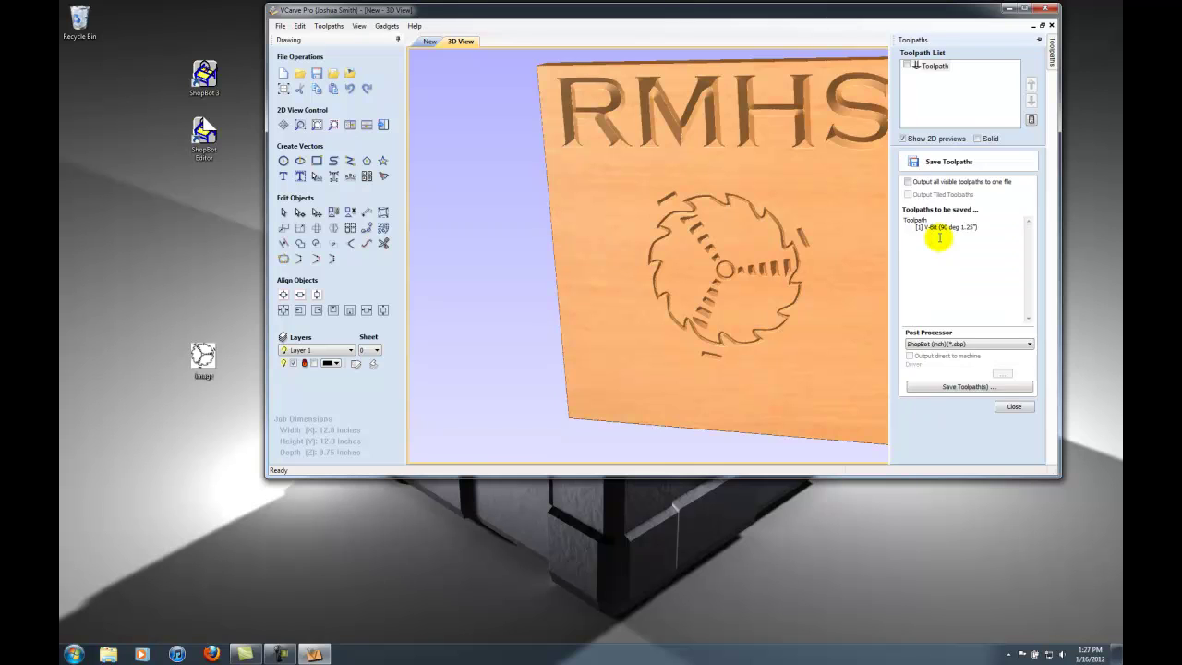
left_click(908, 66)
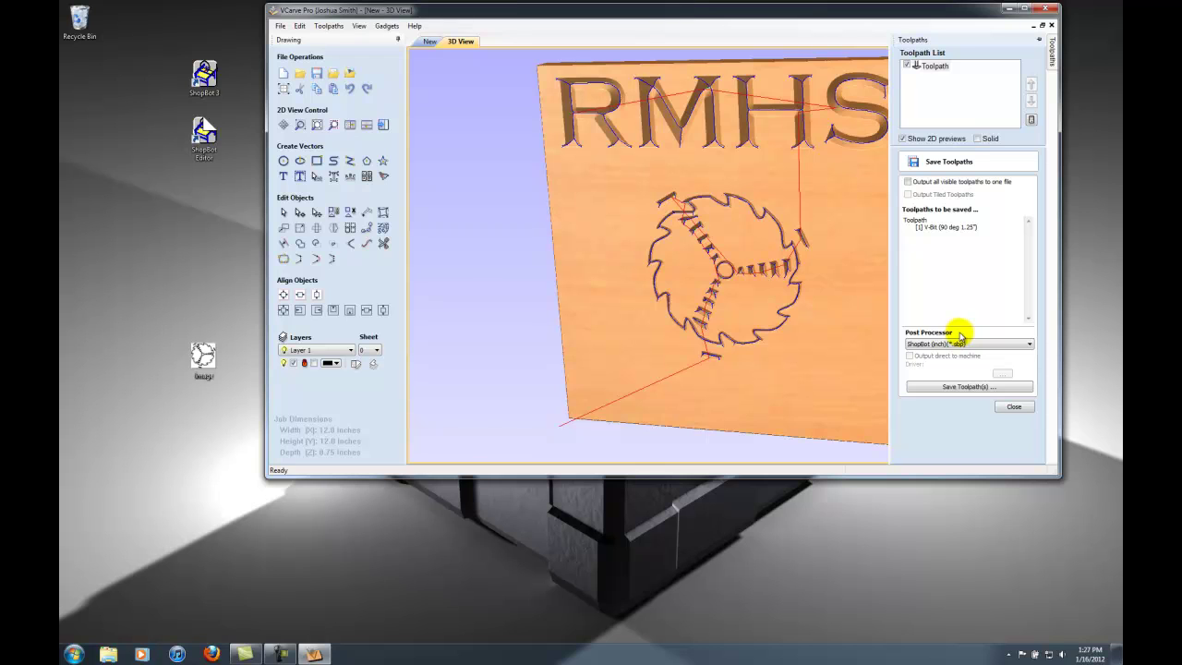
left_click(965, 386)
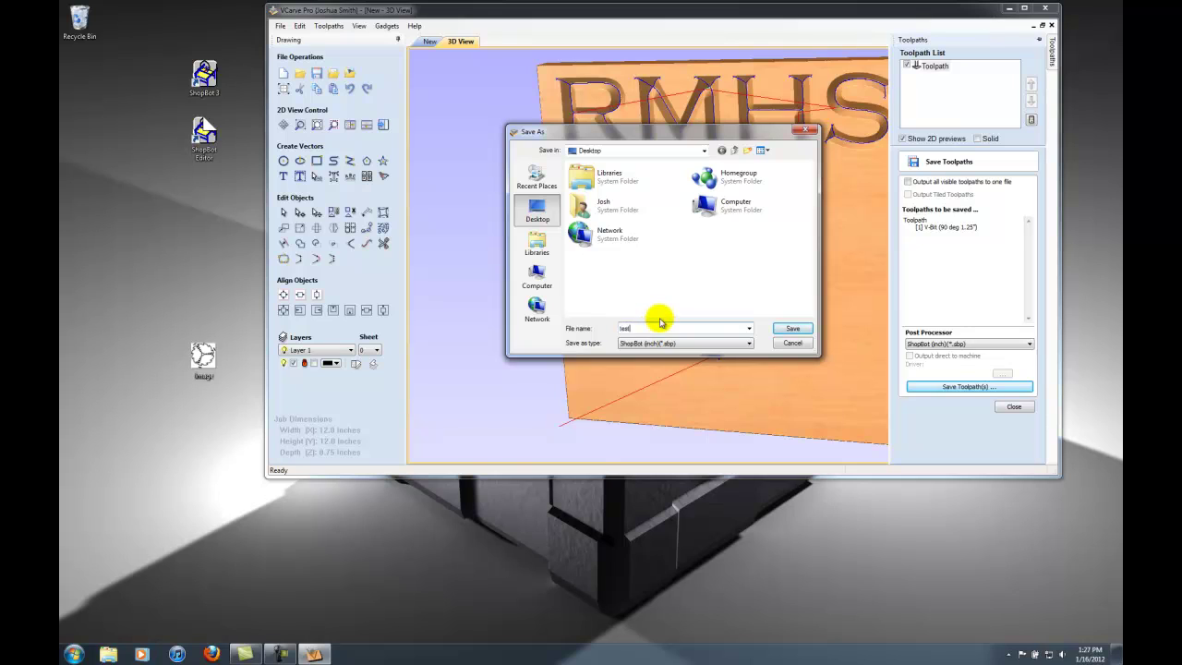
left_click(801, 327)
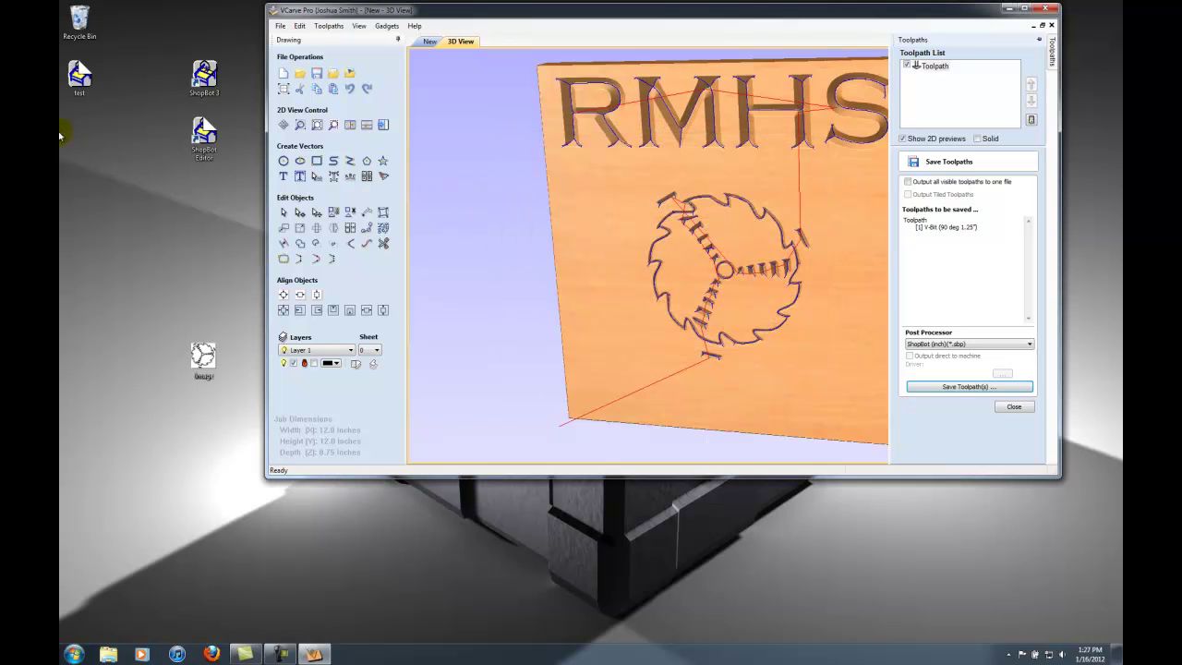
Step: Move the saved test toolpath file to an empty area of the desktop, between the ShopBot shortcuts and the image file
left_click_drag(82, 81, 121, 250)
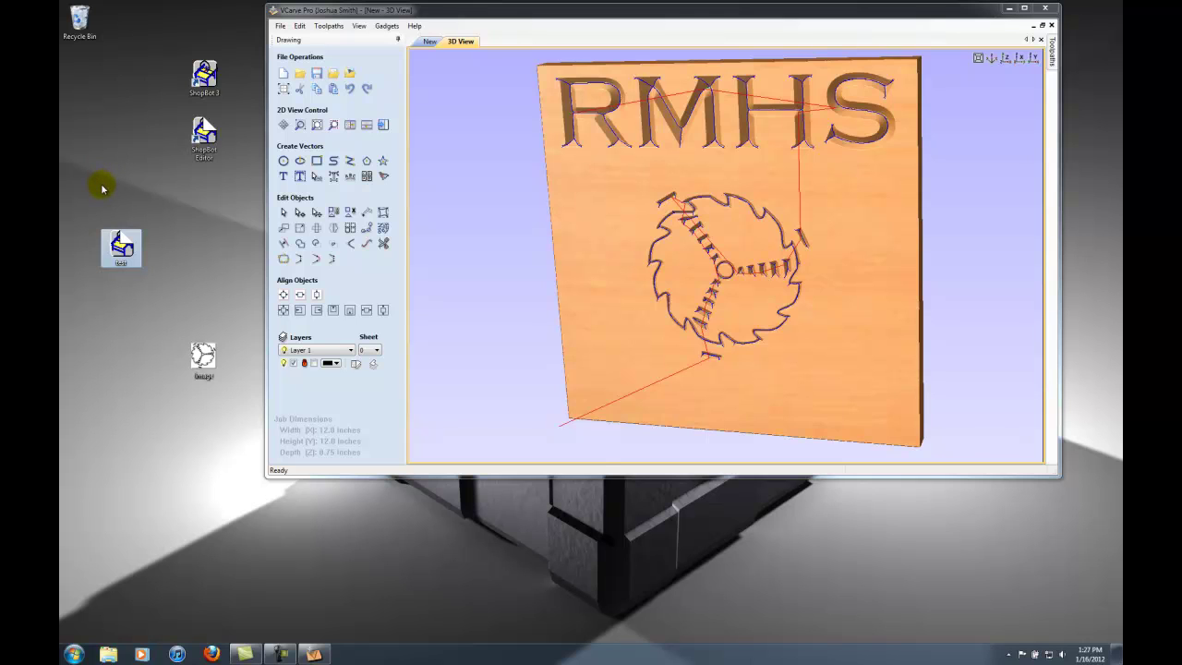
left_click_drag(776, 267, 690, 269)
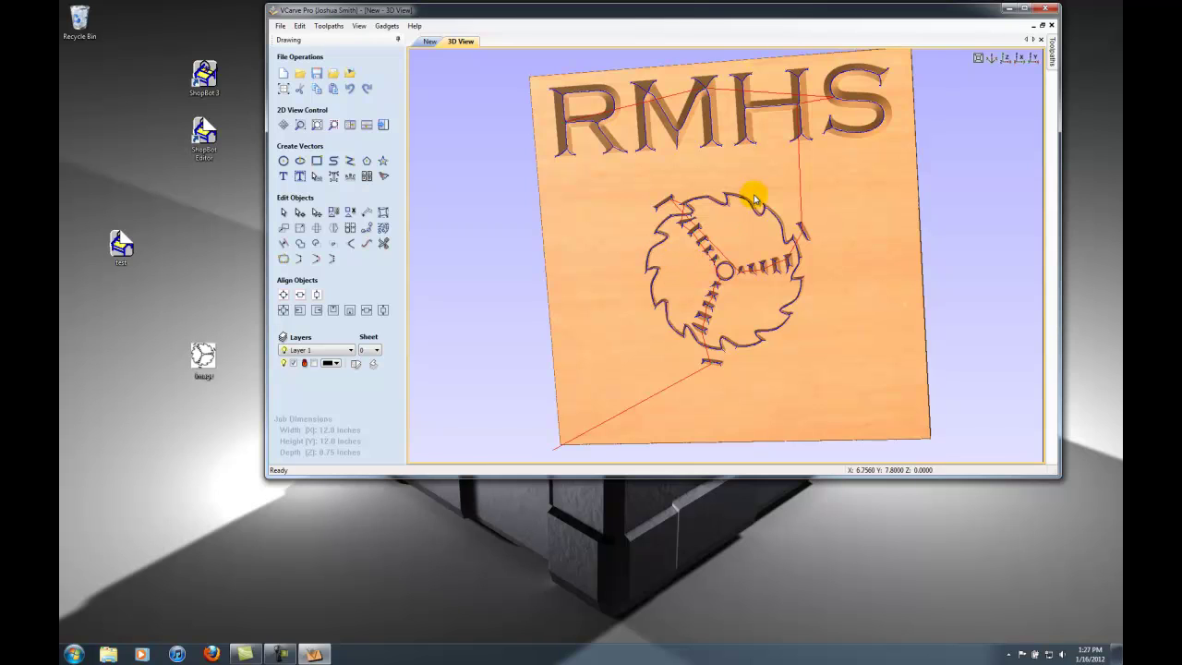